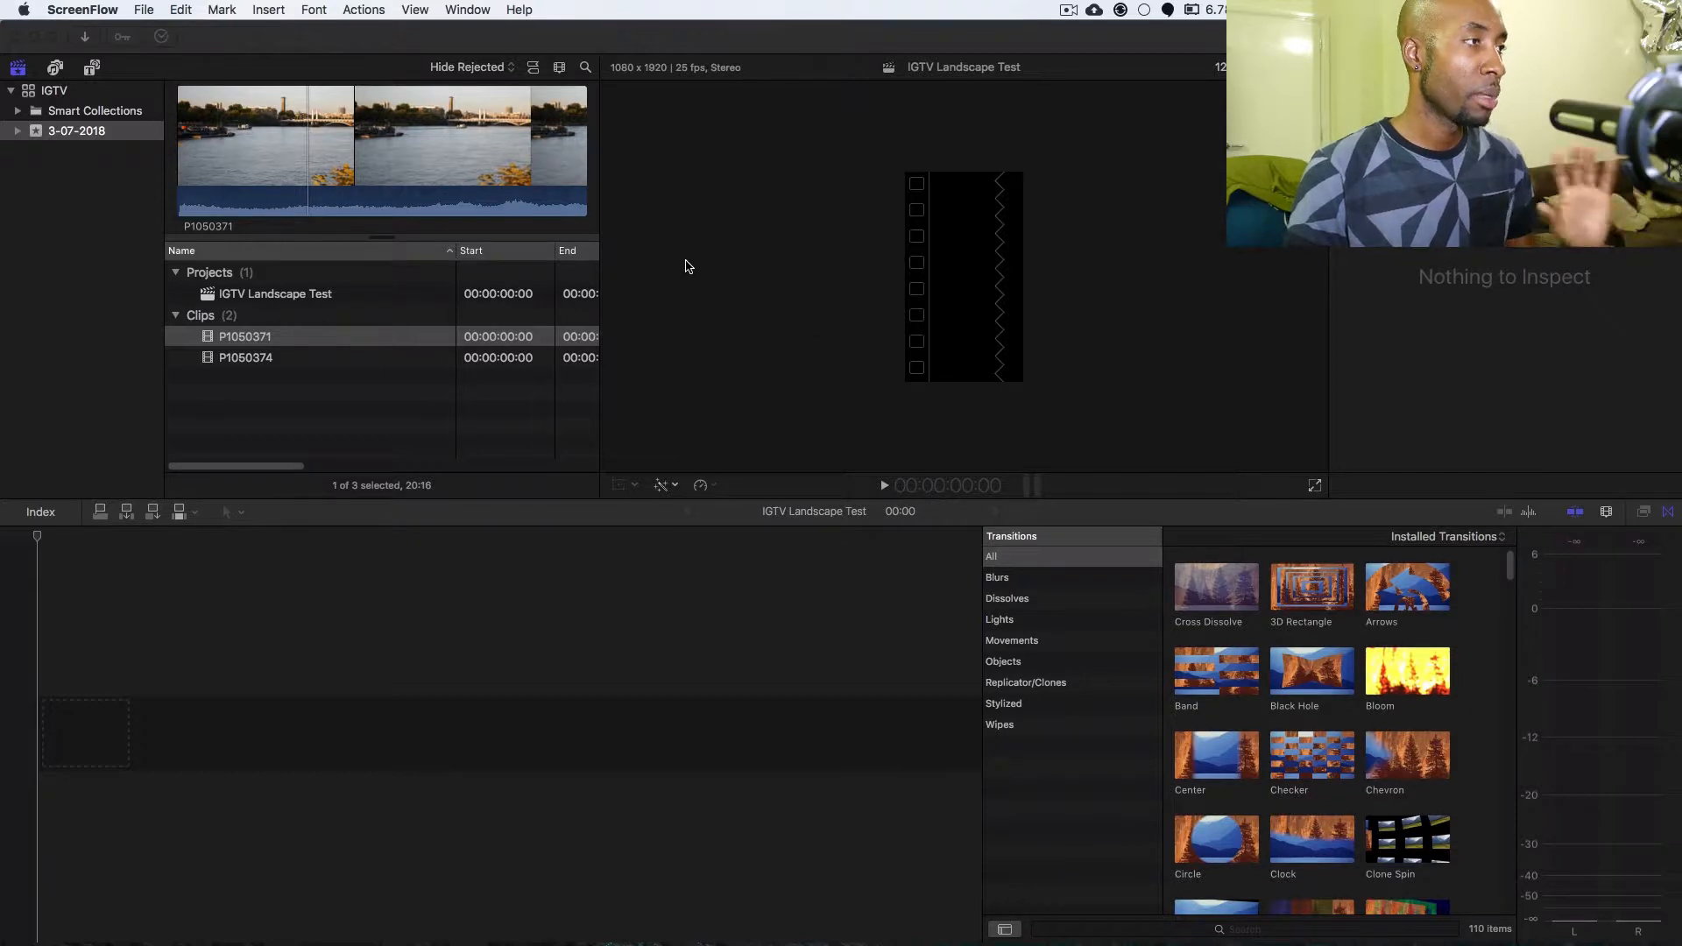
pyautogui.click(324, 338)
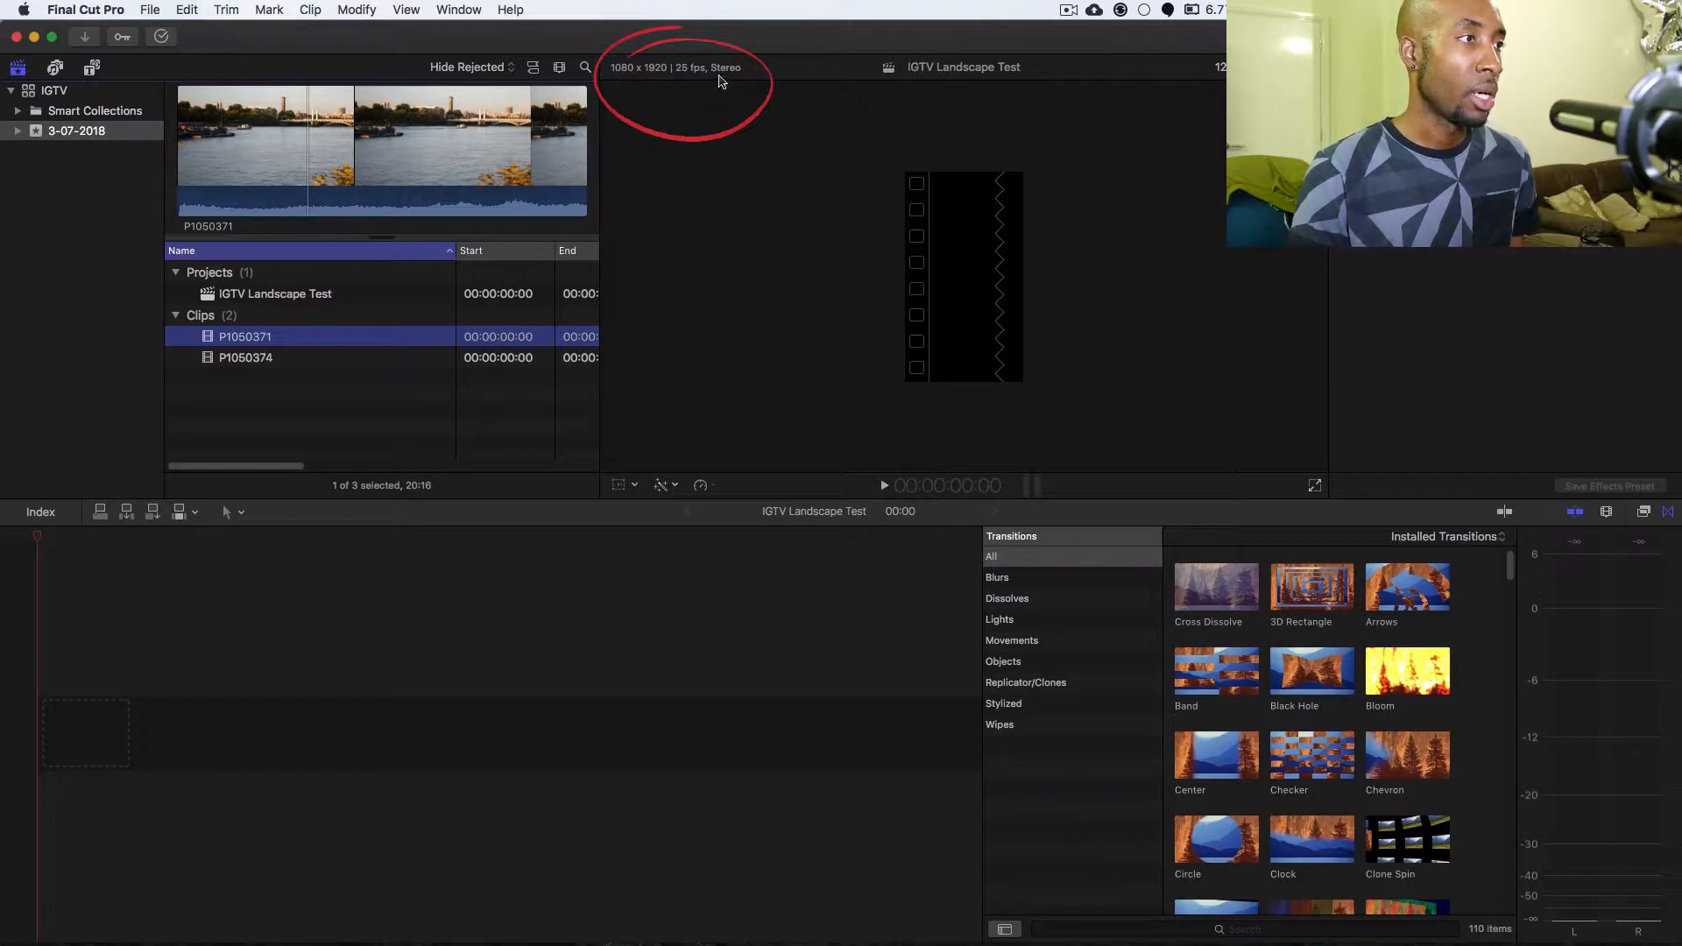
pyautogui.click(612, 78)
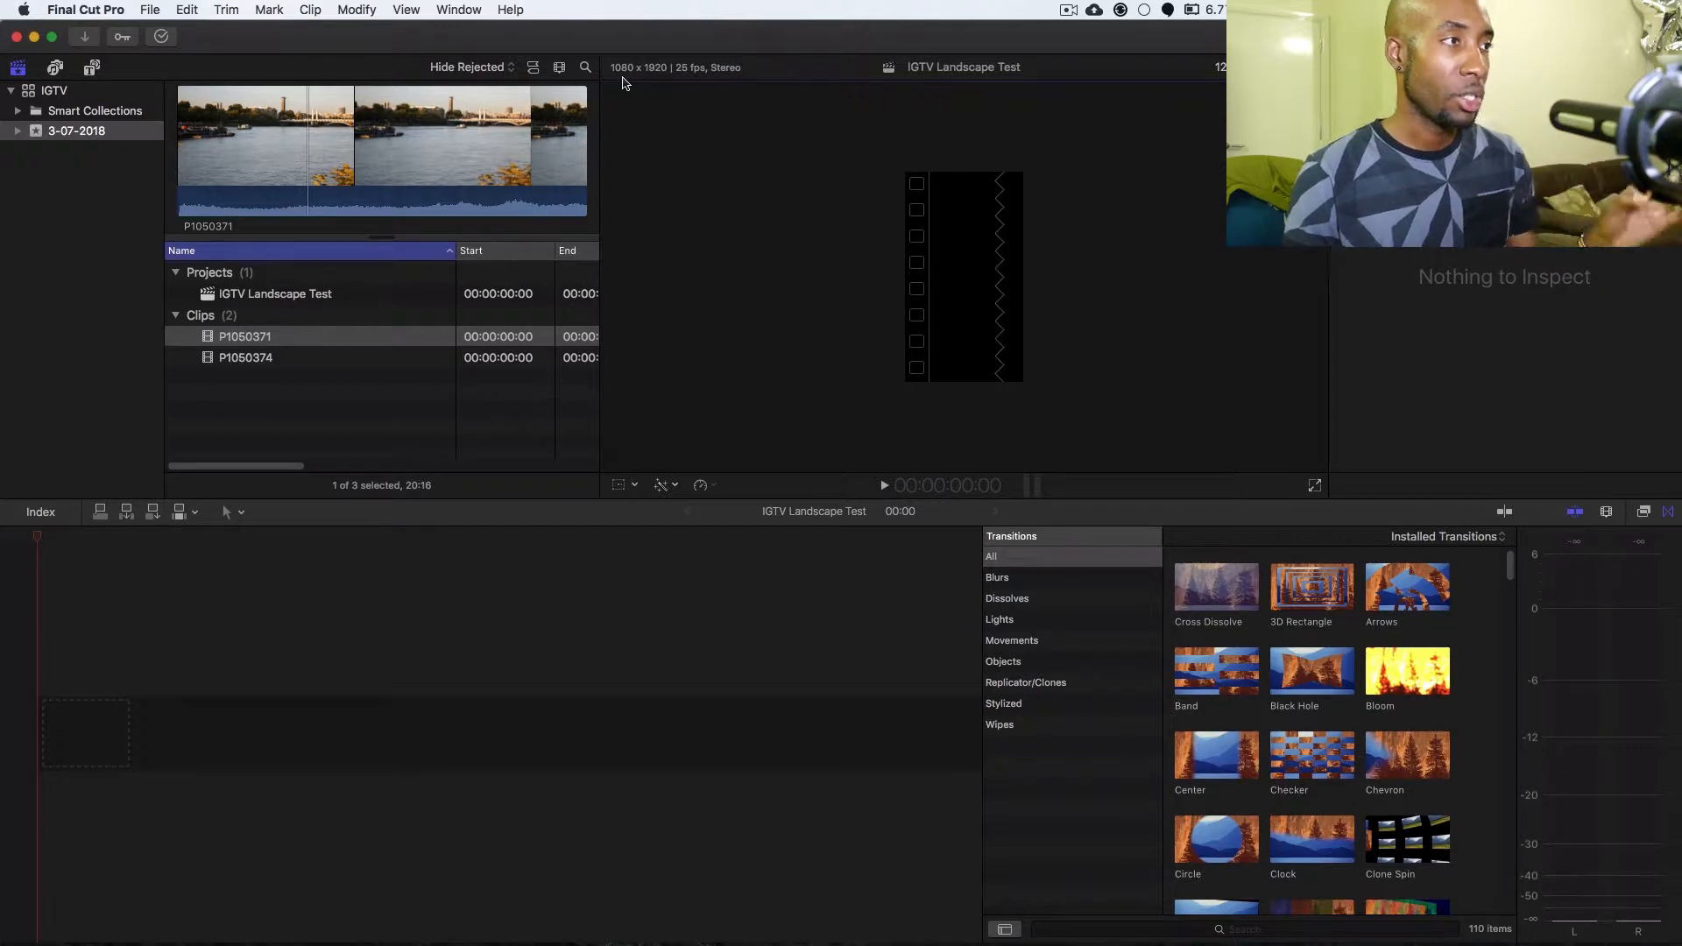
pyautogui.hotkey('shift', 'z')
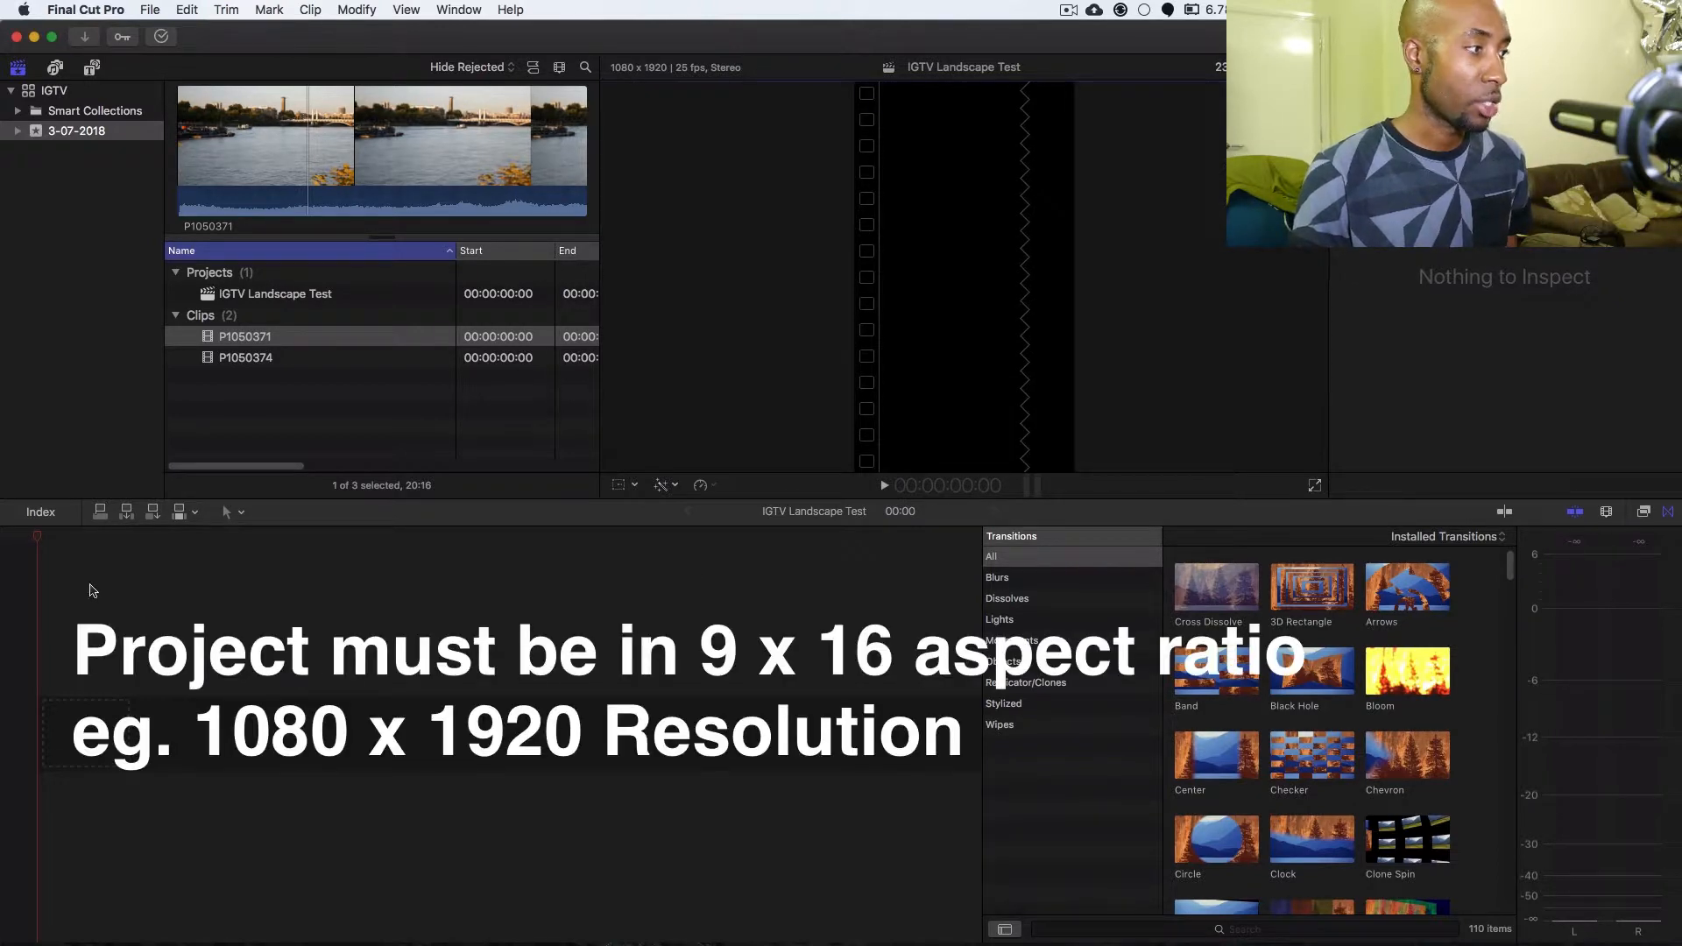
pyautogui.moveTo(37, 536); pyautogui.dragTo(109, 543)
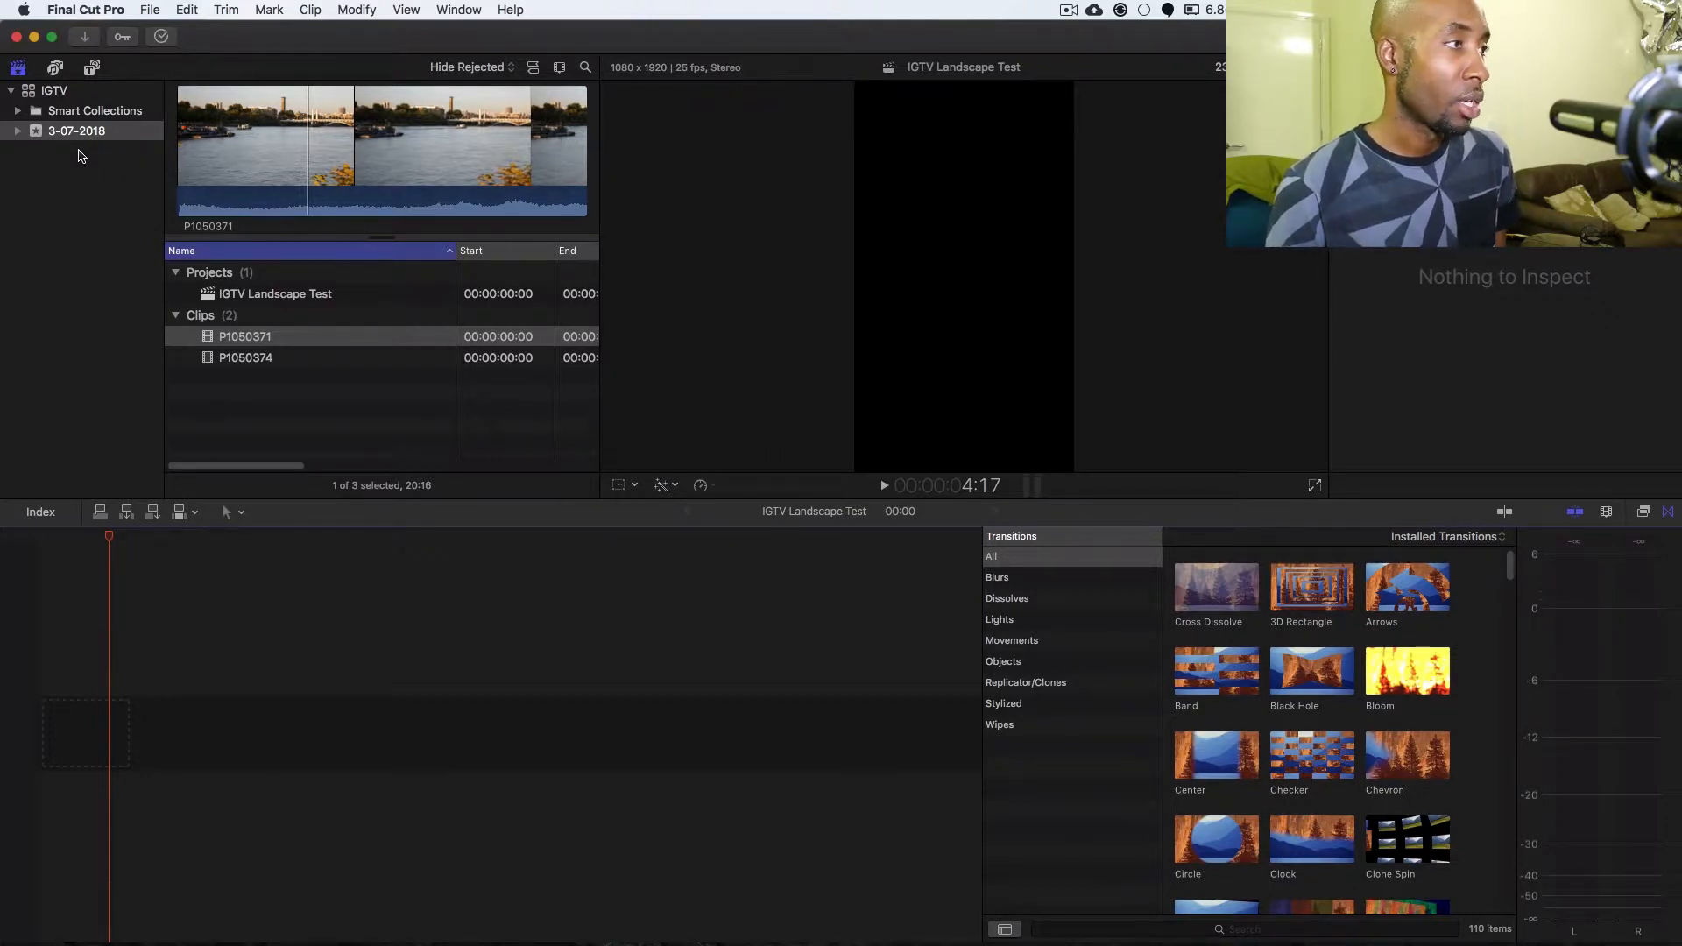
# Add the Pinstripes texture generator at the start of the empty IGTV Landscape Test timeline as the background.
pyautogui.click(92, 67)
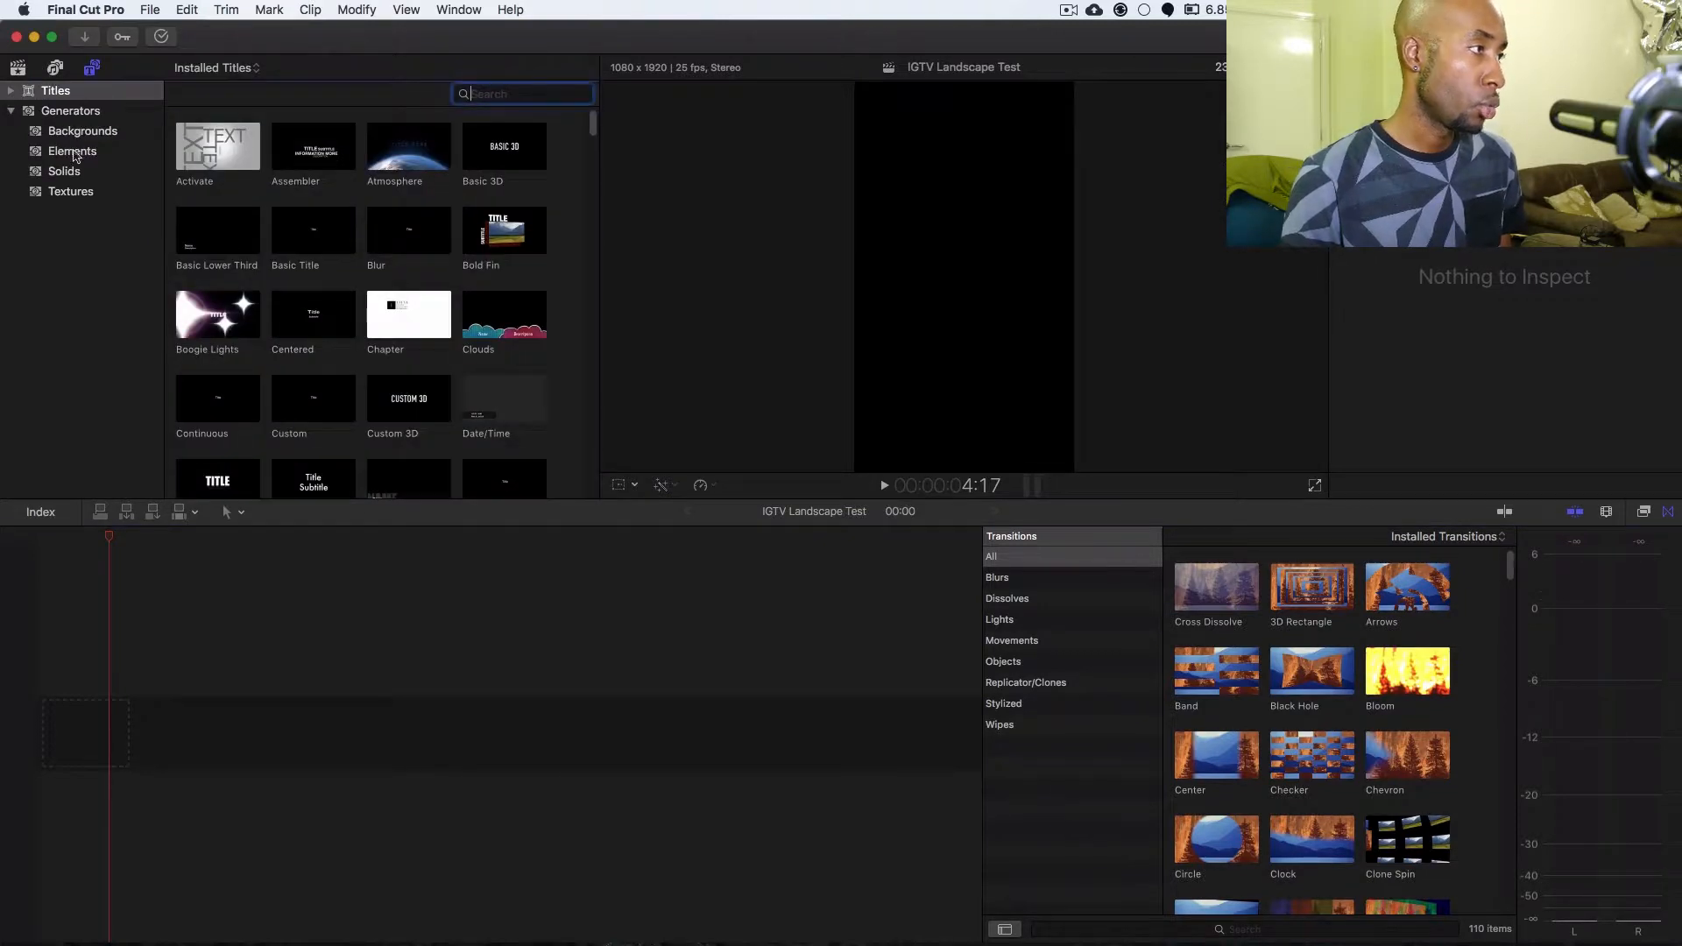
pyautogui.click(45, 197)
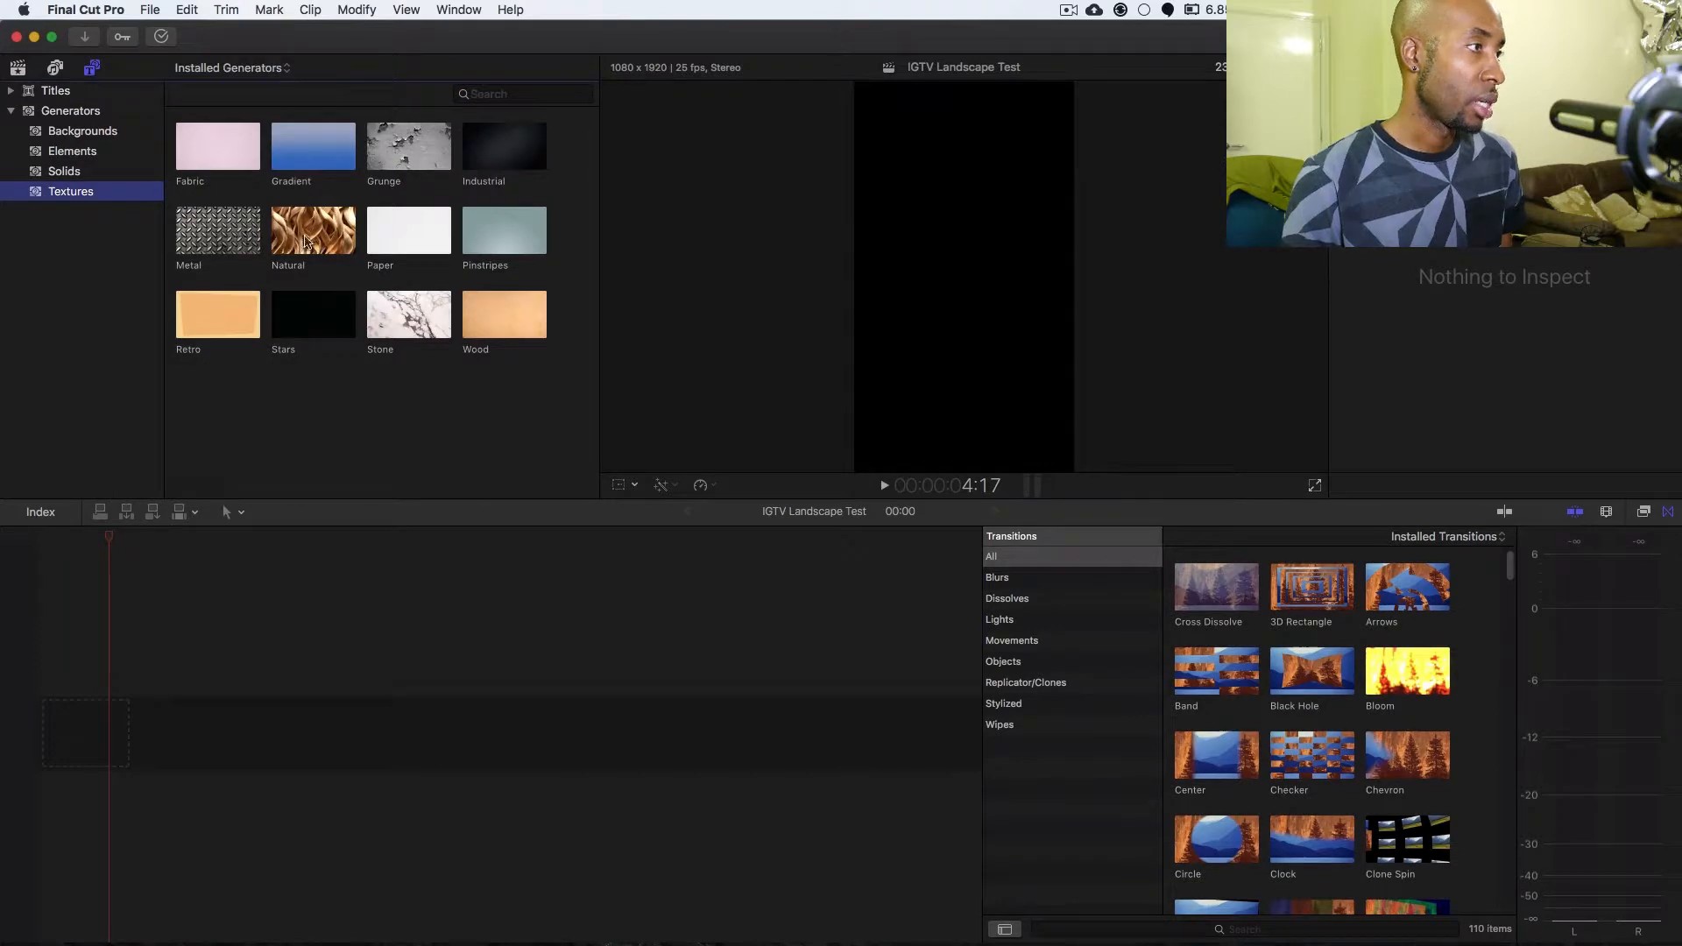
pyautogui.click(476, 236)
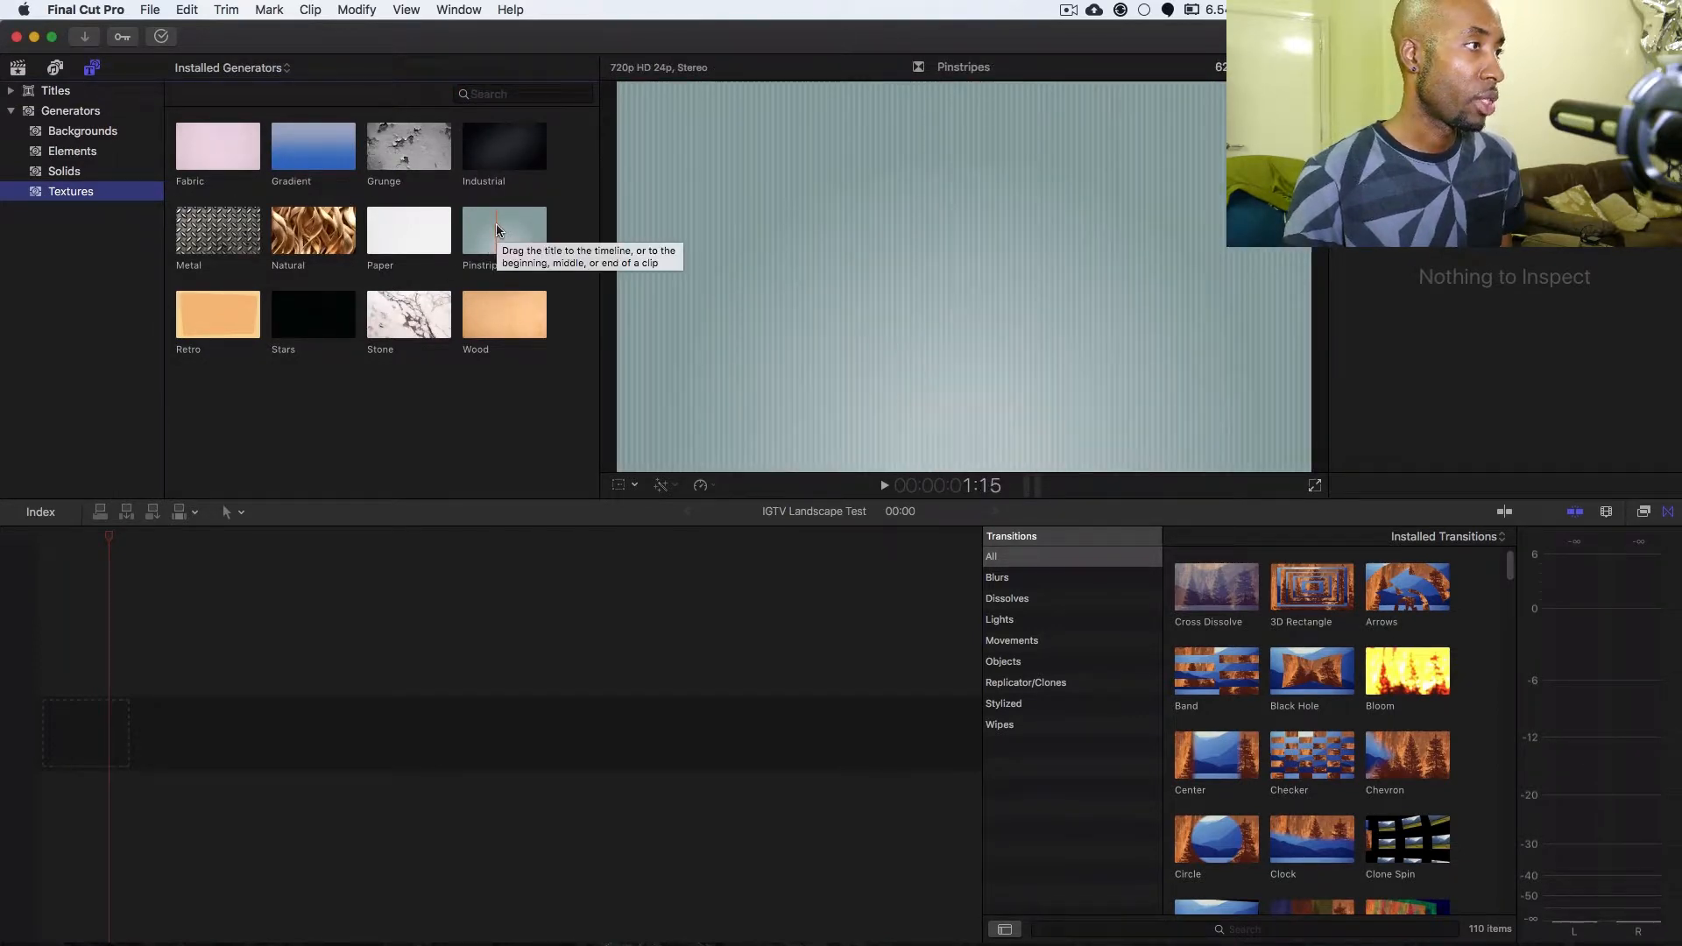
pyautogui.moveTo(497, 230); pyautogui.dragTo(121, 701)
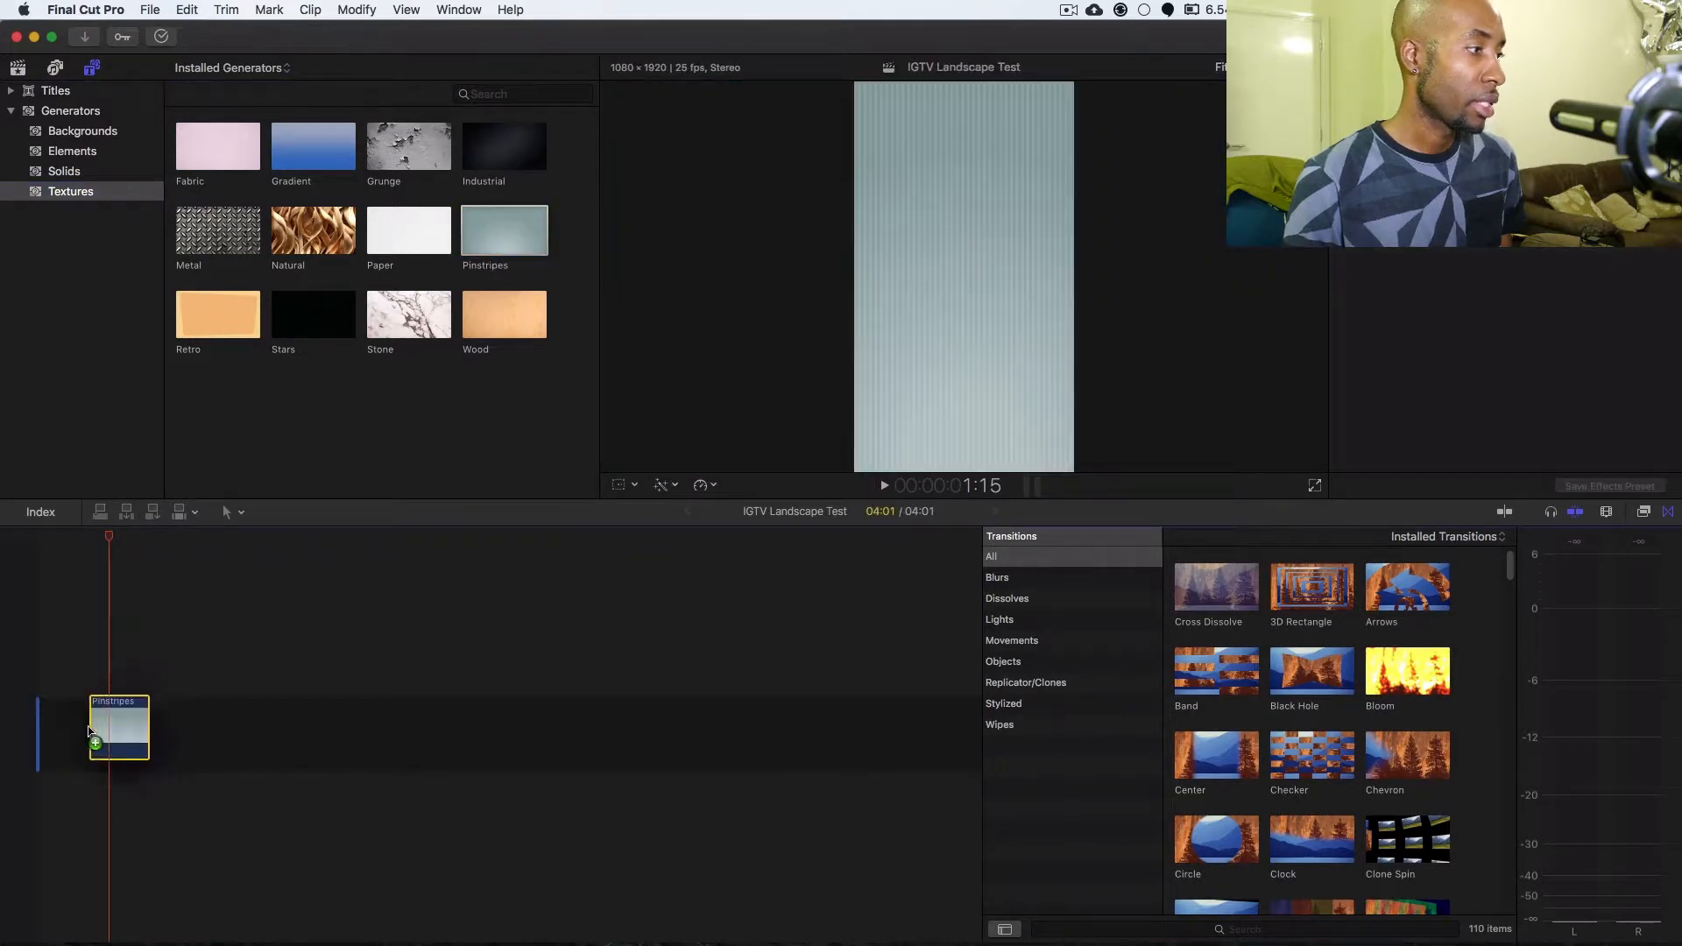
pyautogui.click(55, 539)
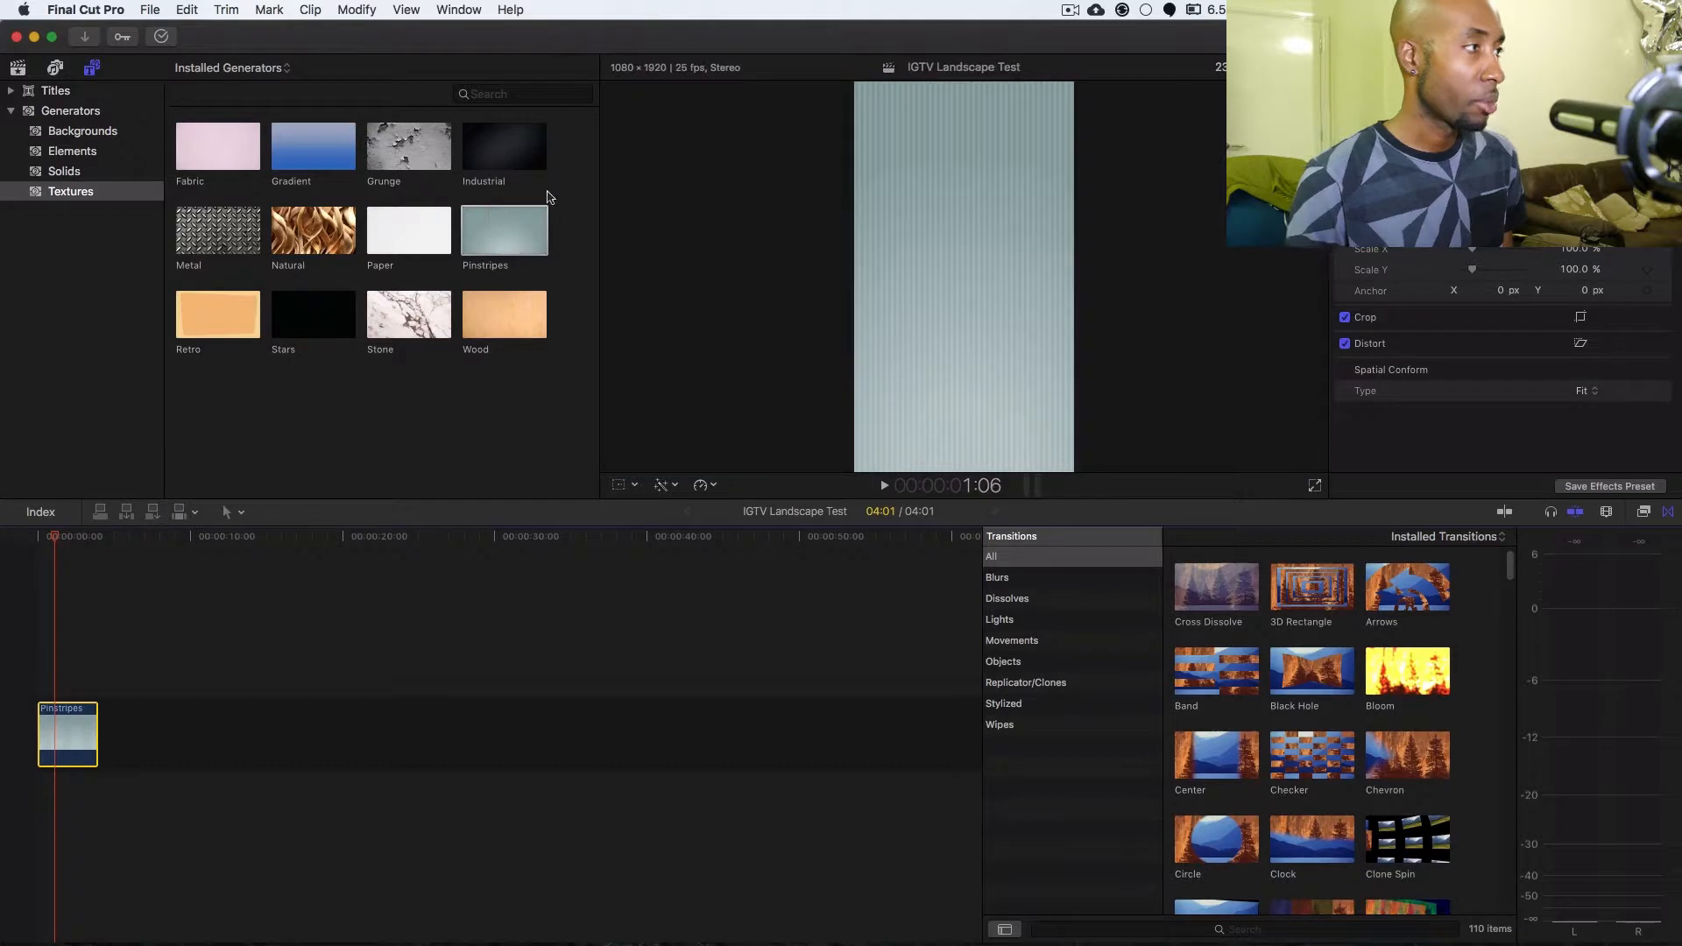
# Connect a section of the P1050371 river clip, about 5:06 long, above the Pinstripes background at the timeline start.
pyautogui.click(54, 67)
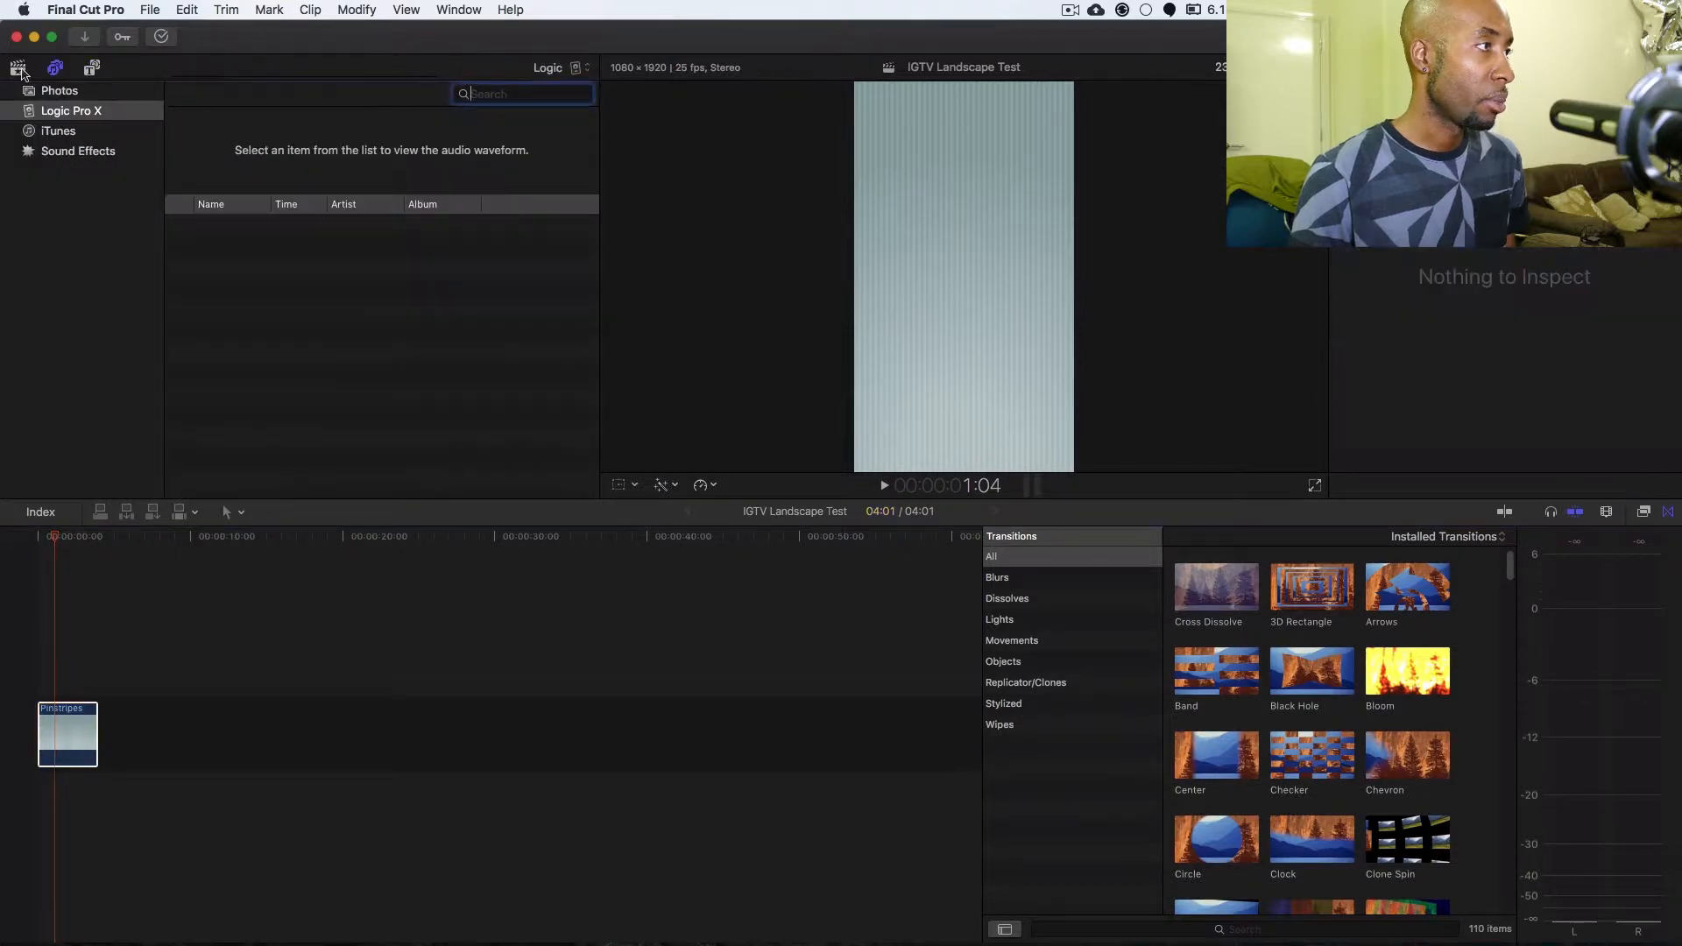
pyautogui.click(19, 69)
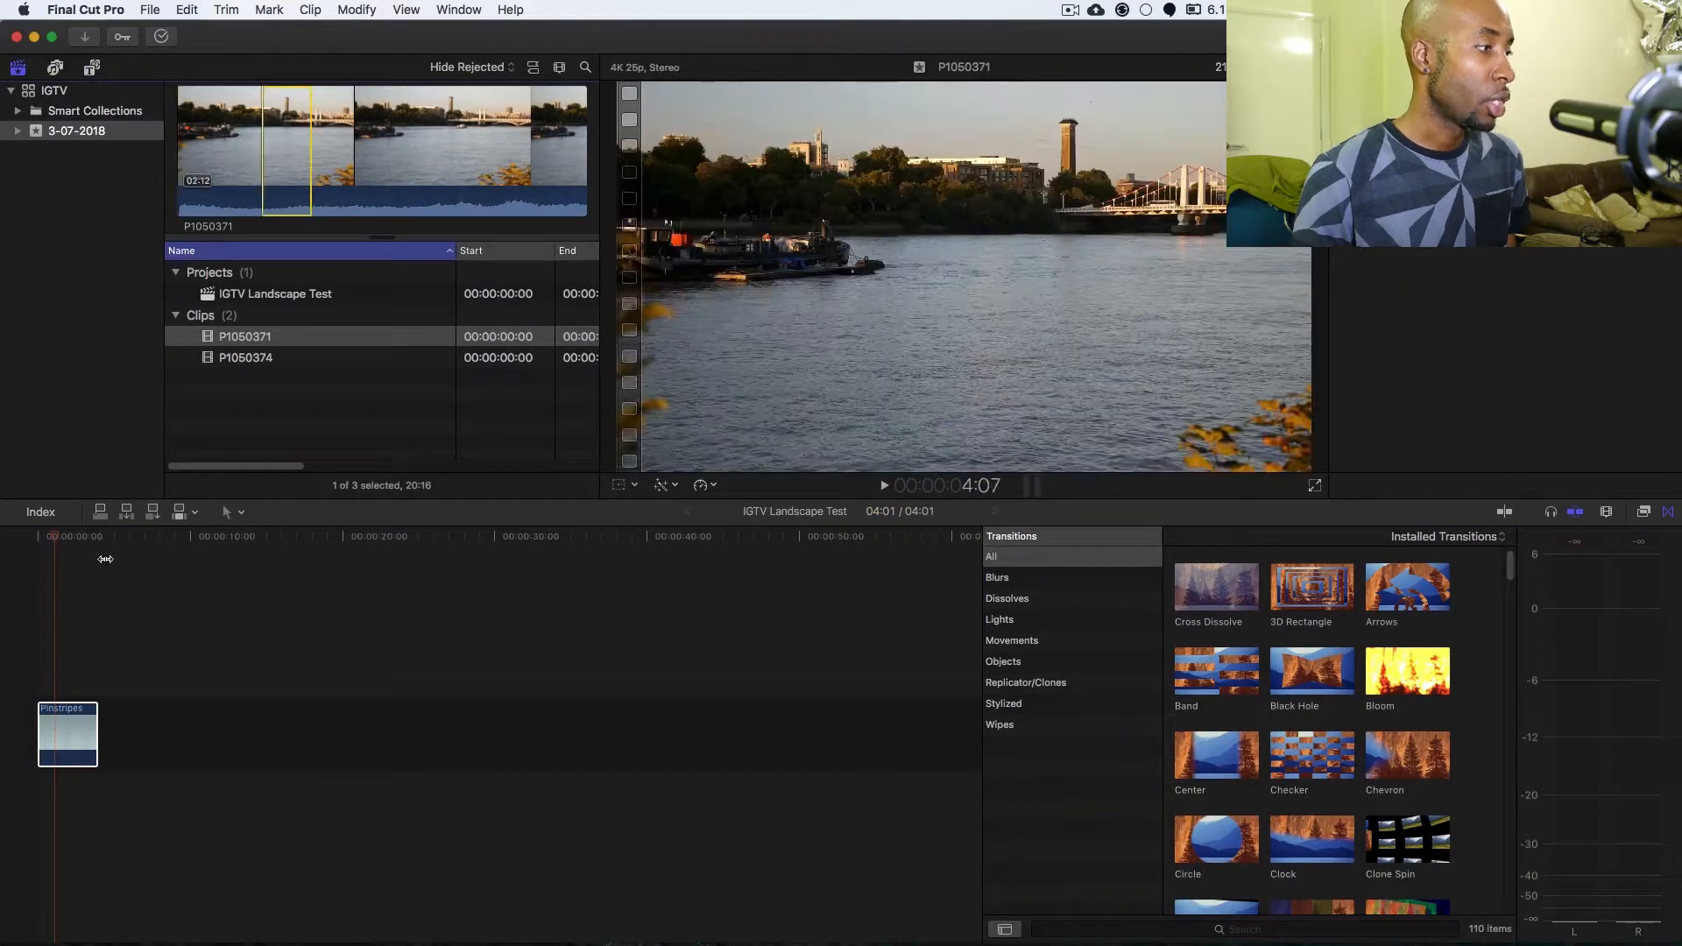
pyautogui.moveTo(281, 122); pyautogui.dragTo(115, 633)
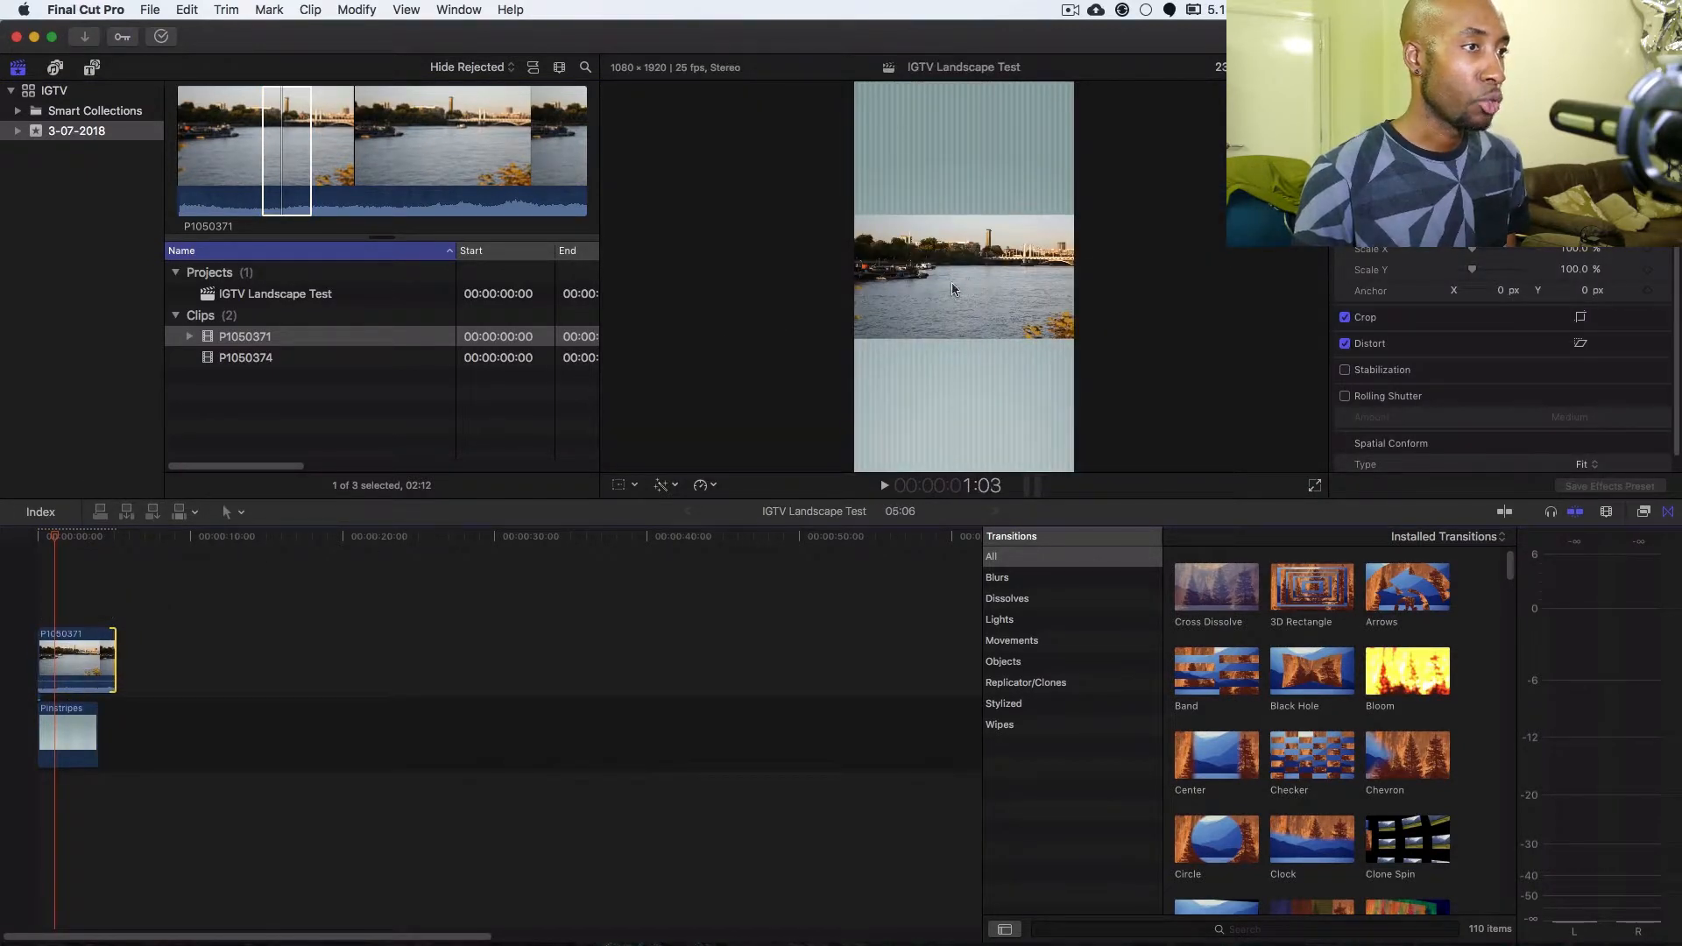
pyautogui.click(960, 280)
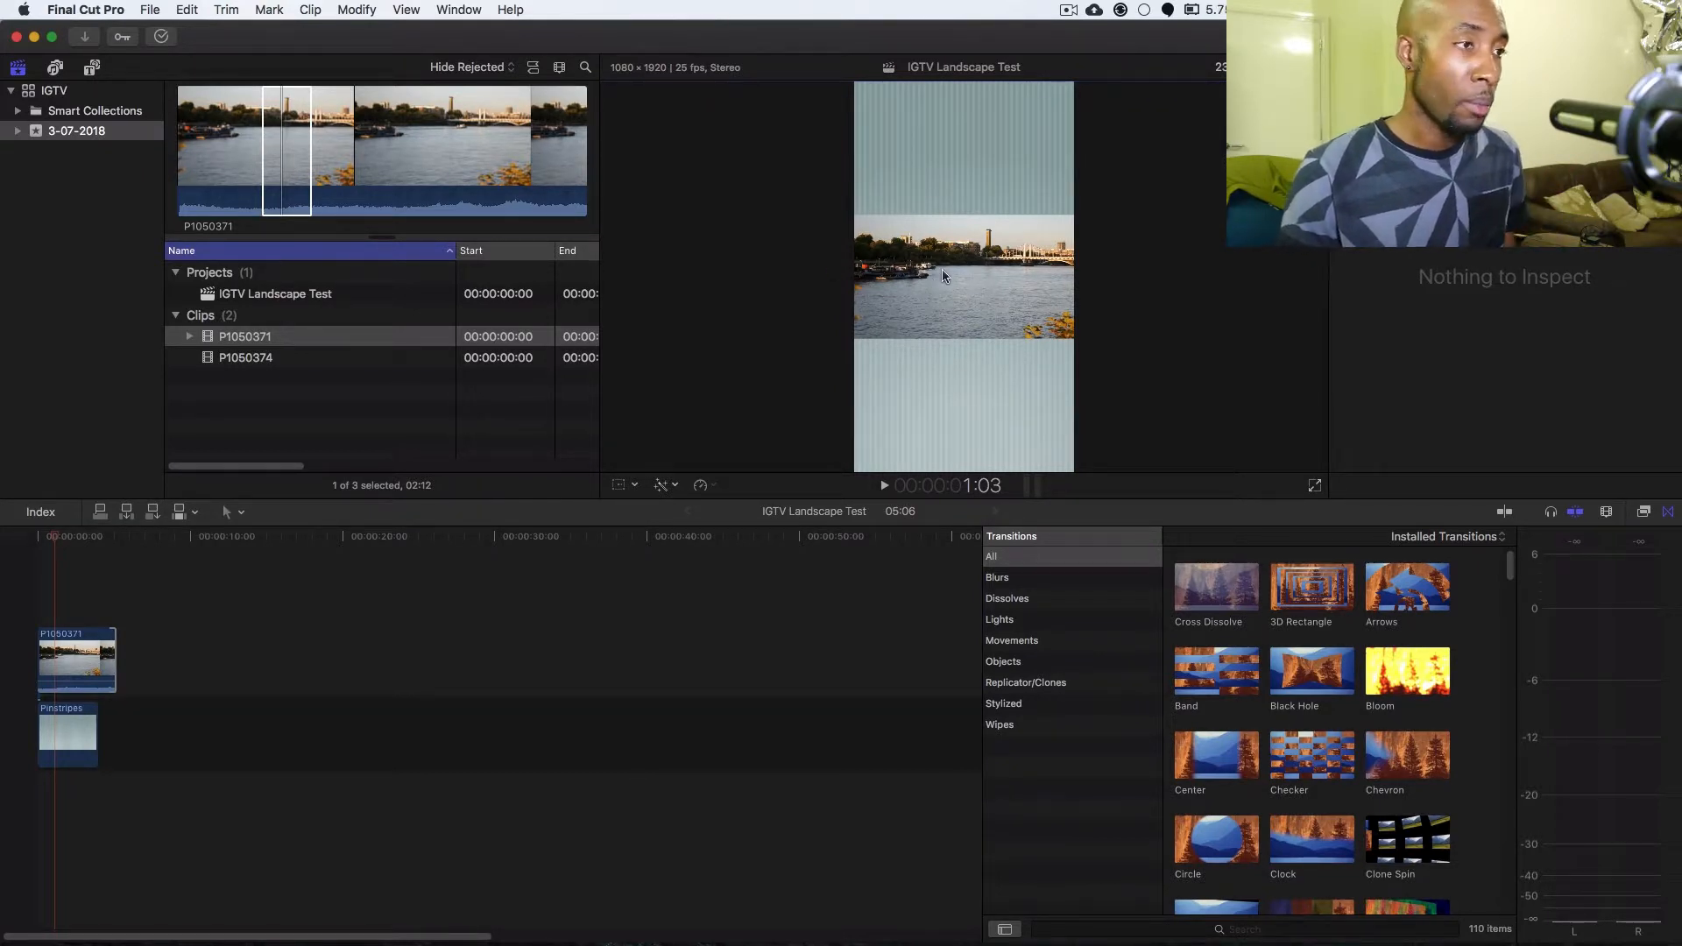
# Transform the P1050371 clip by raising its vertical position until it sits against the top edge of the vertical frame.
pyautogui.click(50, 533)
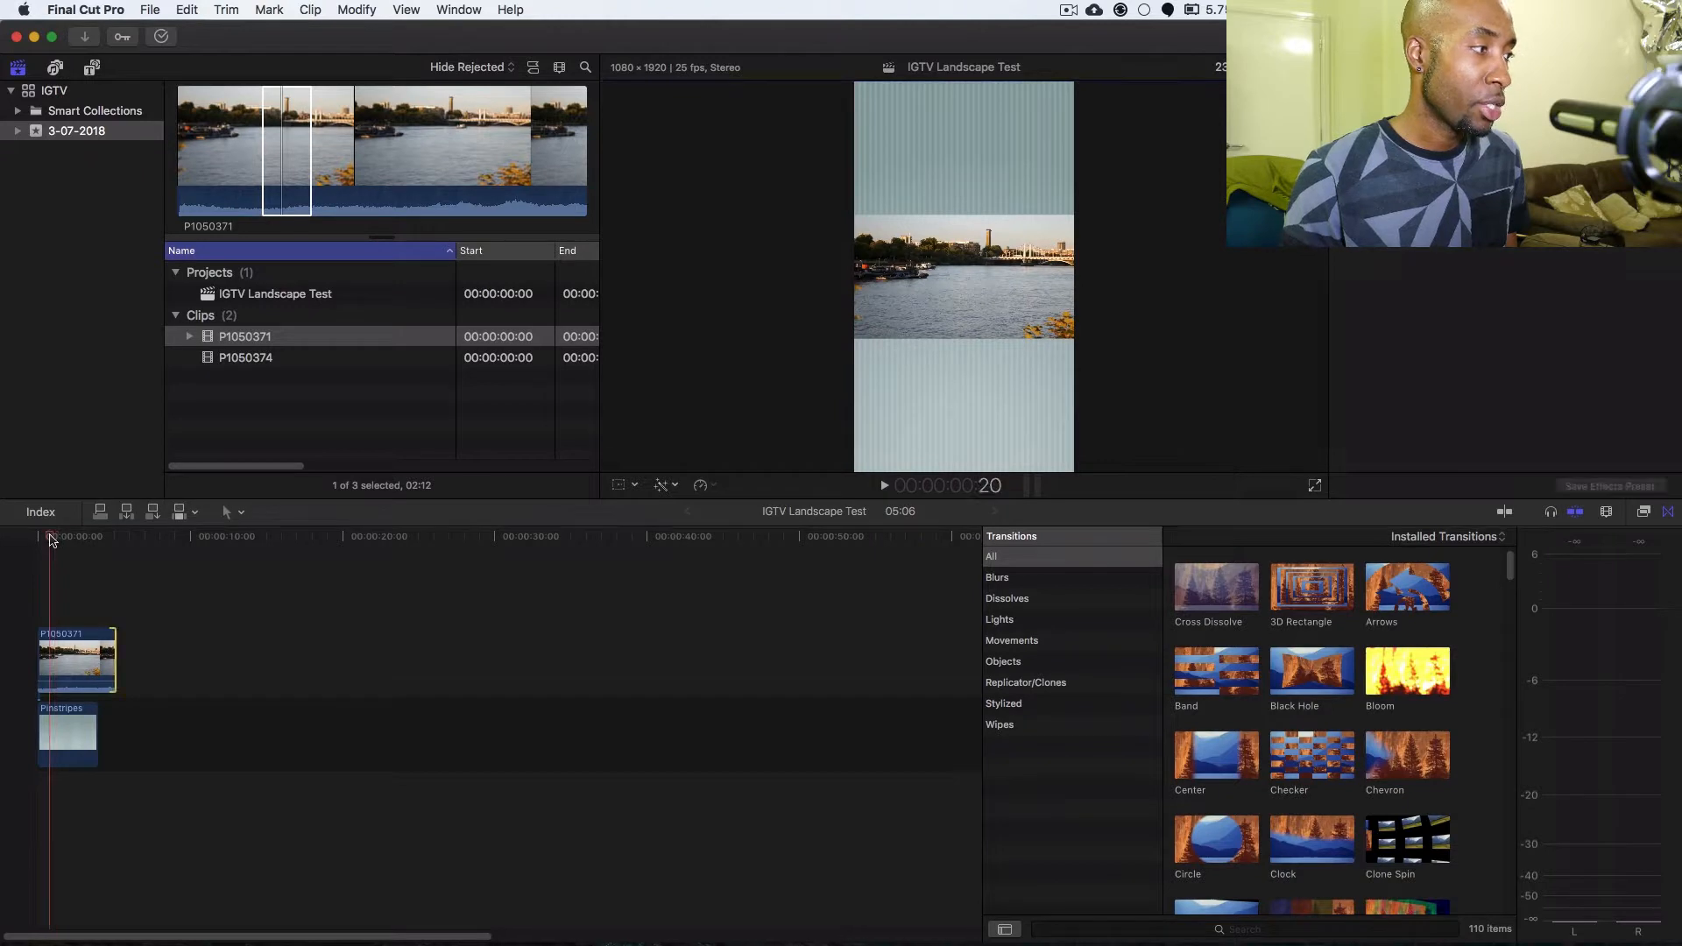
pyautogui.click(66, 657)
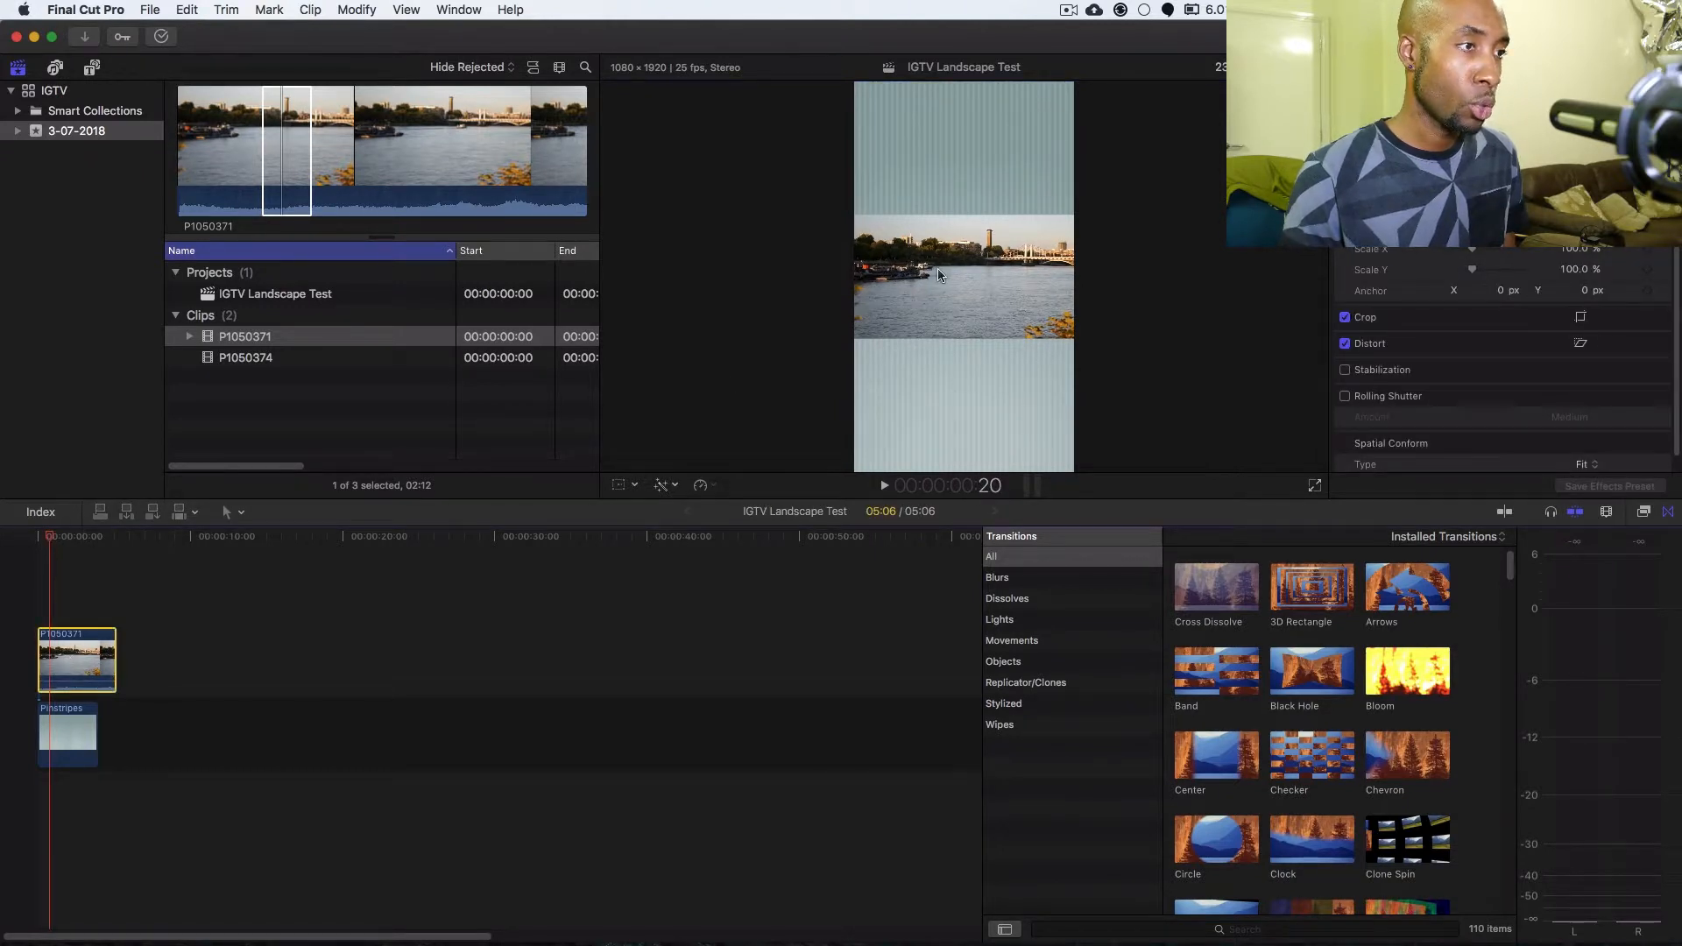
pyautogui.click(618, 487)
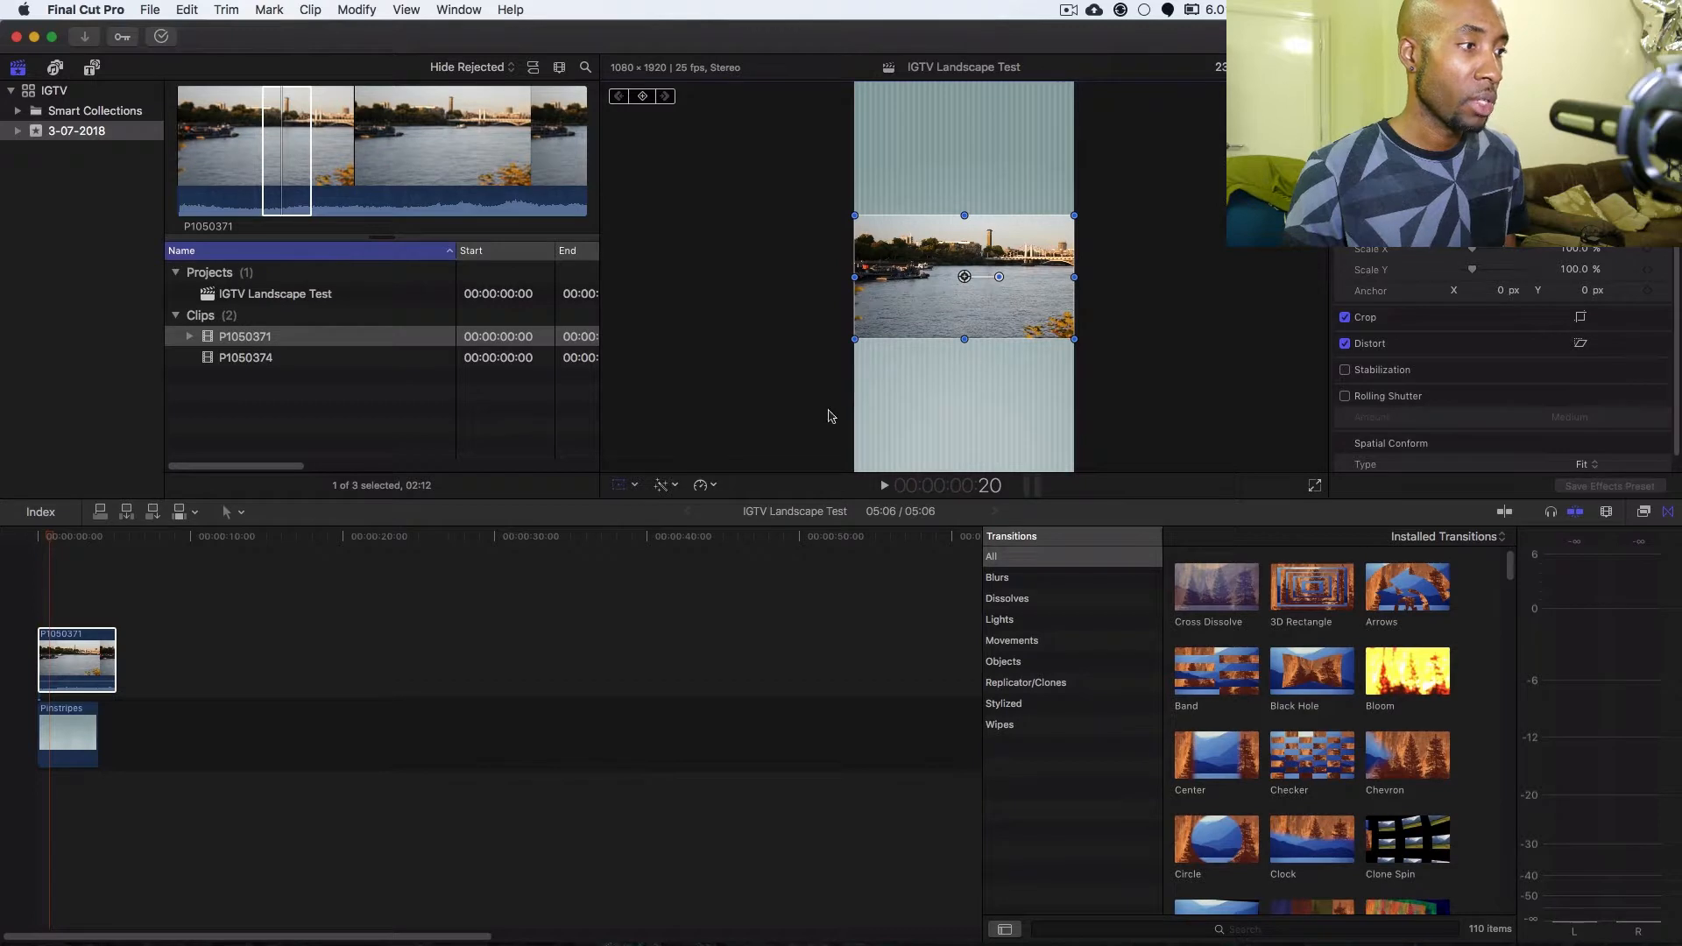
pyautogui.click(95, 650)
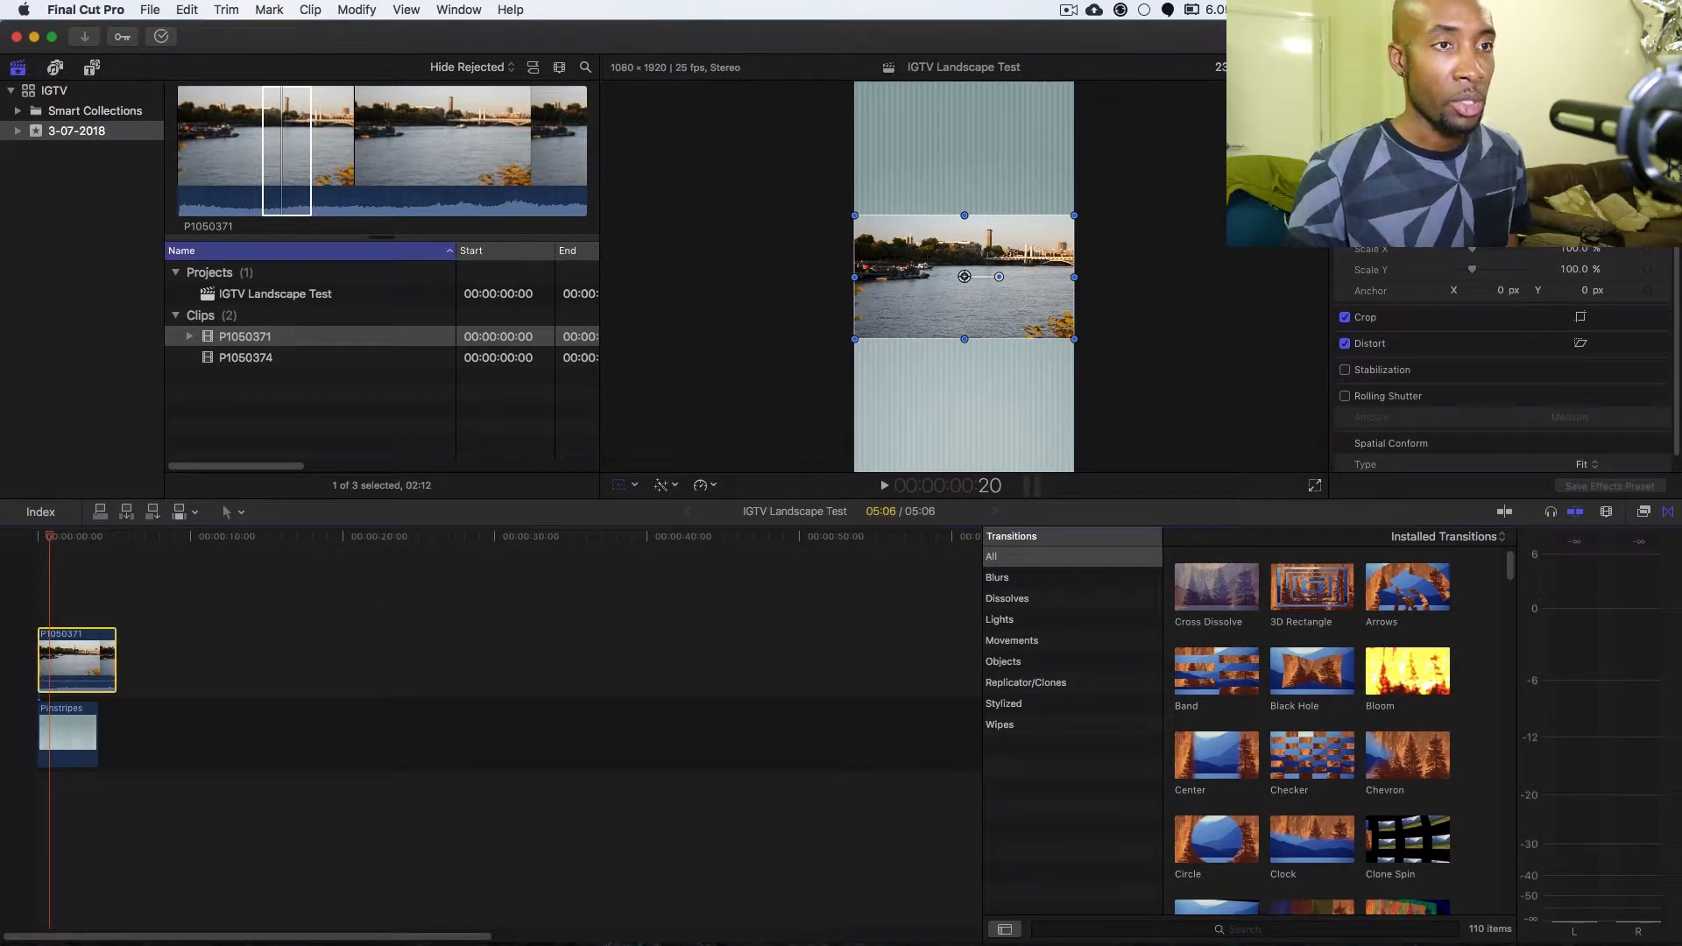
pyautogui.moveTo(1583, 185); pyautogui.dragTo(1583, 29)
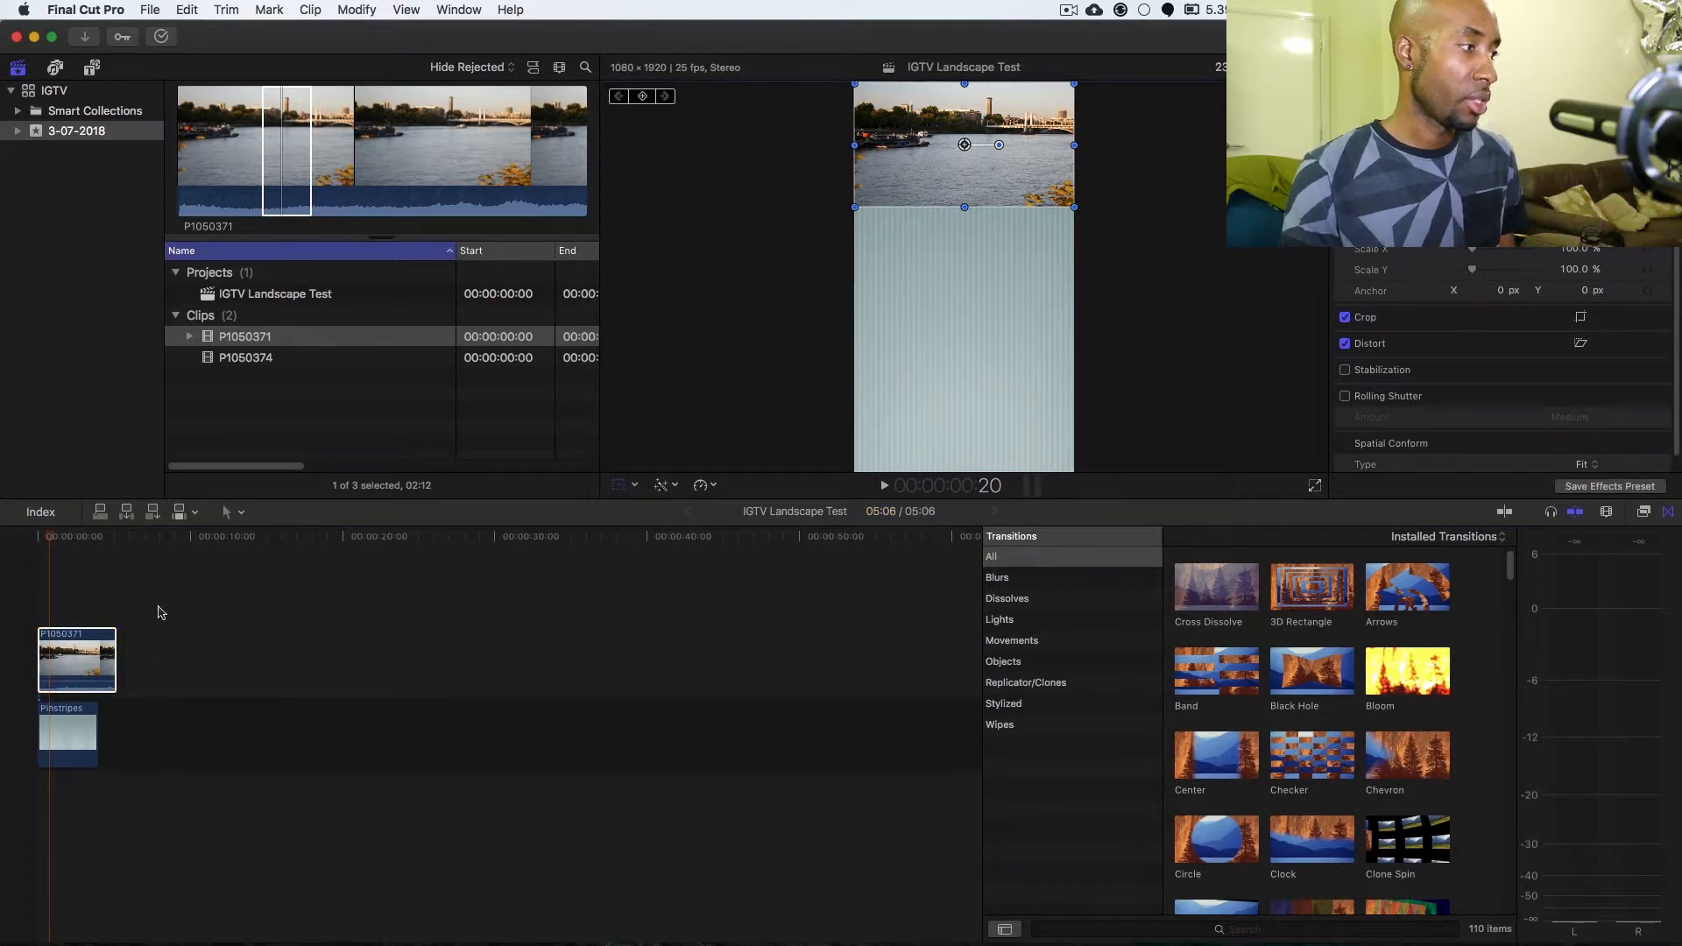
# Add the Assembler title above the river clip at the start of the timeline.
pyautogui.click(137, 590)
pyautogui.click(74, 536)
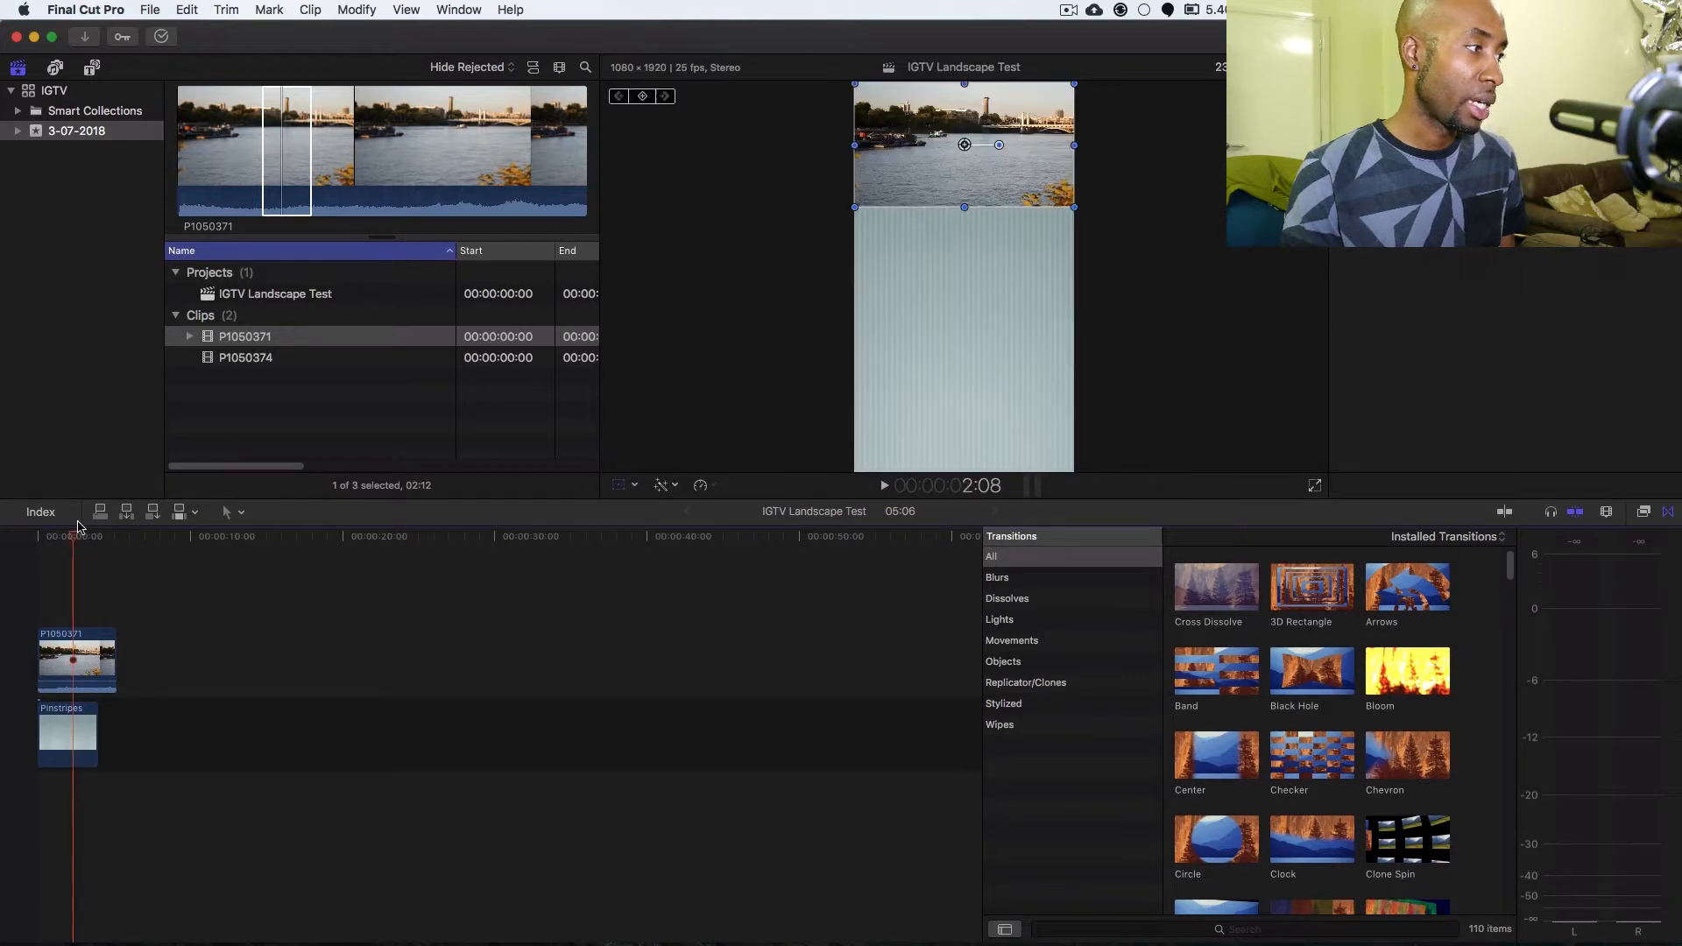
pyautogui.click(91, 68)
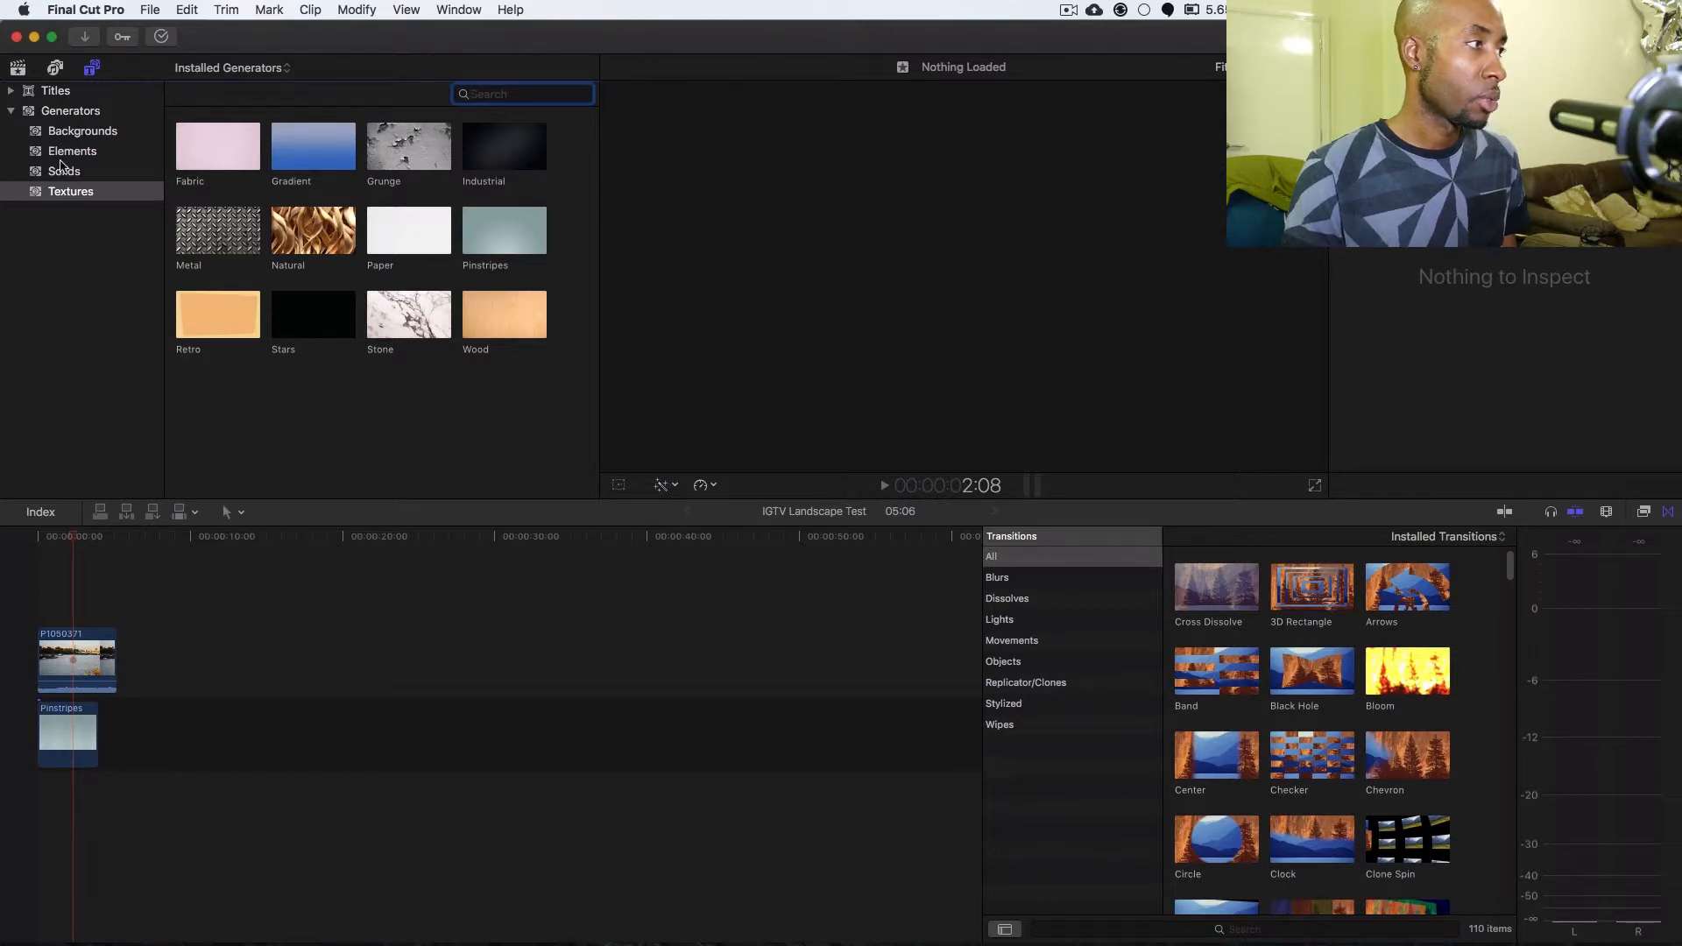
pyautogui.click(52, 91)
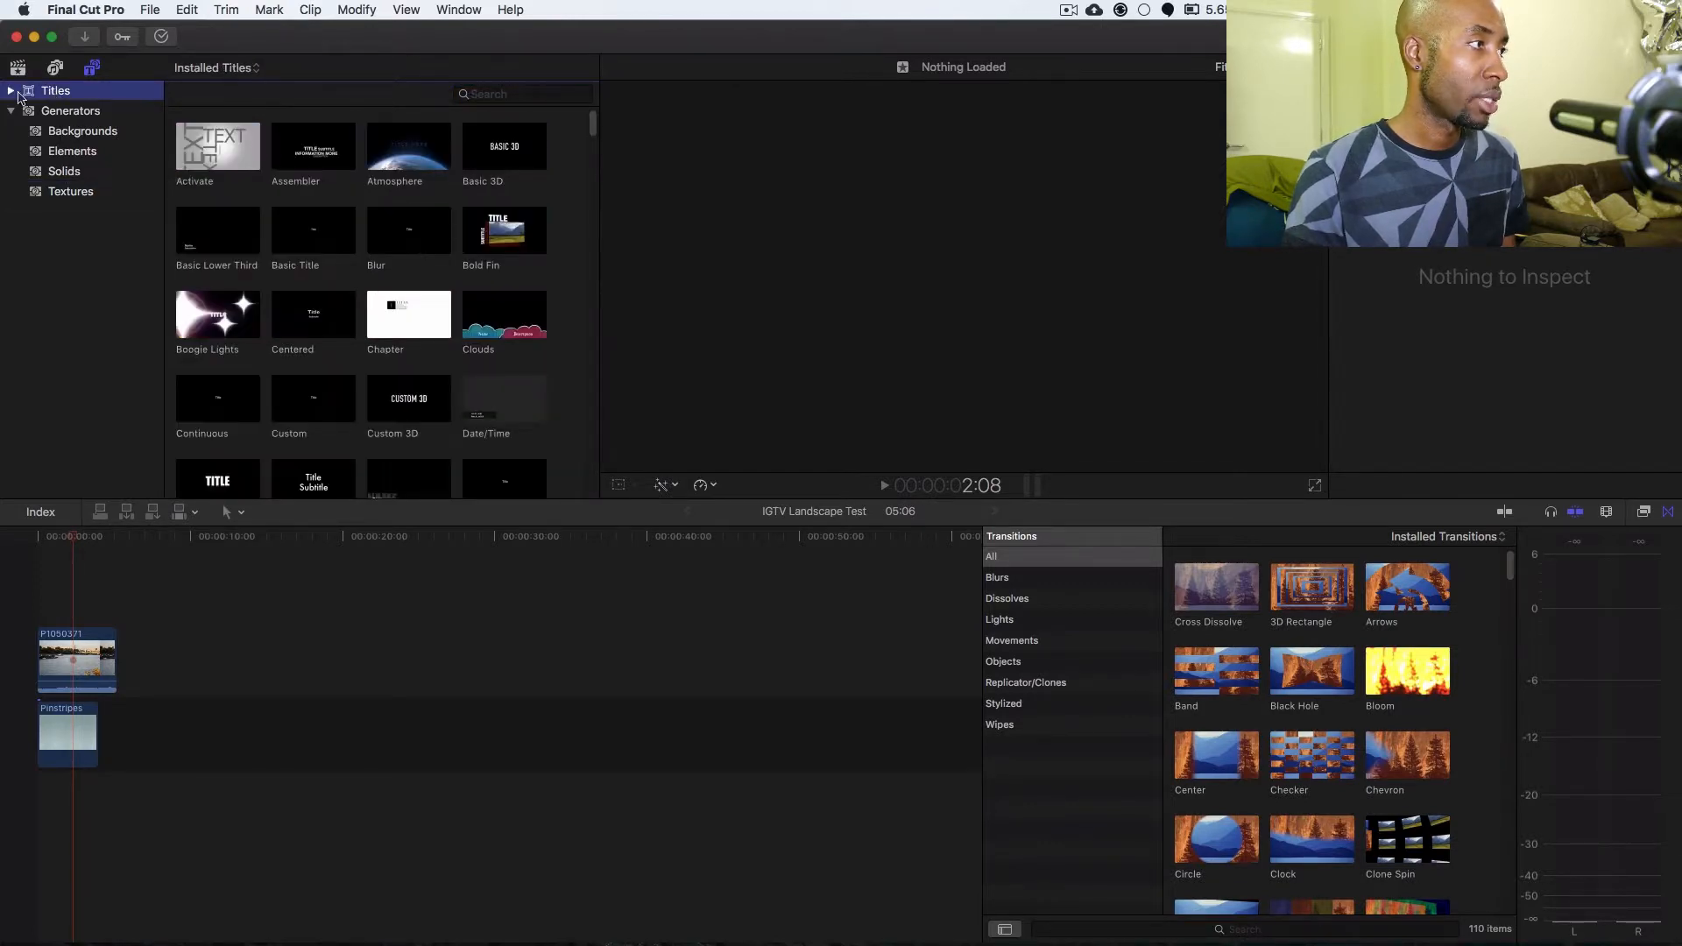
pyautogui.moveTo(311, 156); pyautogui.dragTo(90, 543)
pyautogui.press('Home')
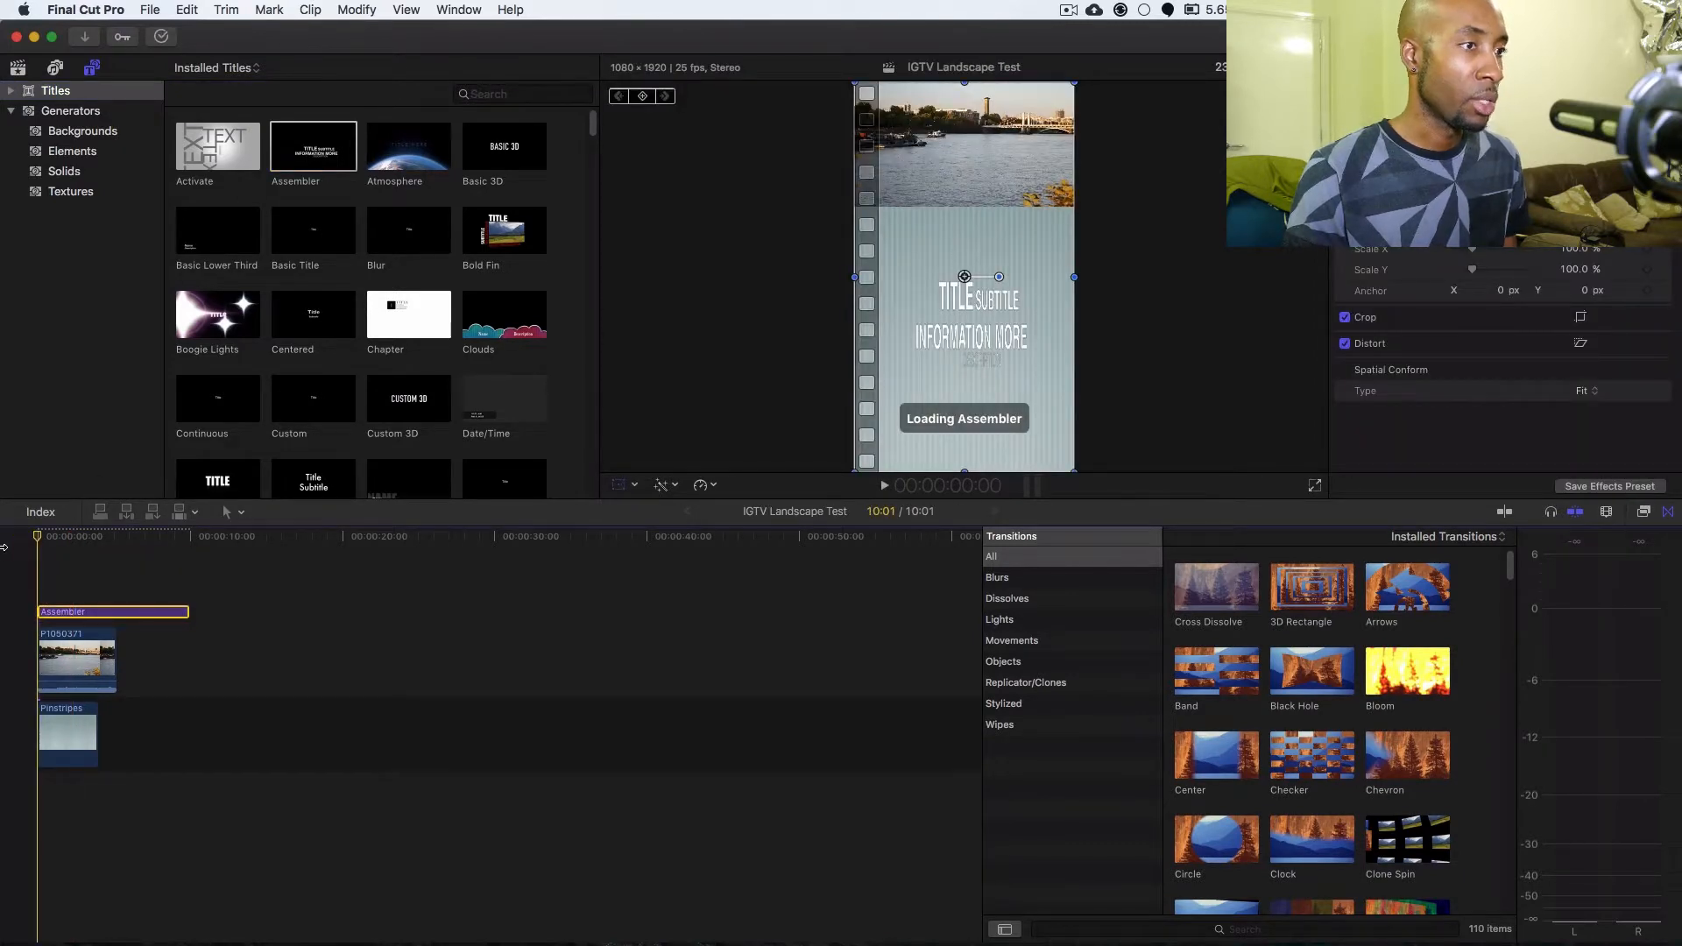
# Preview the titled sequence and extend the Pinstripes background to the end of the river clip.
pyautogui.press('space')
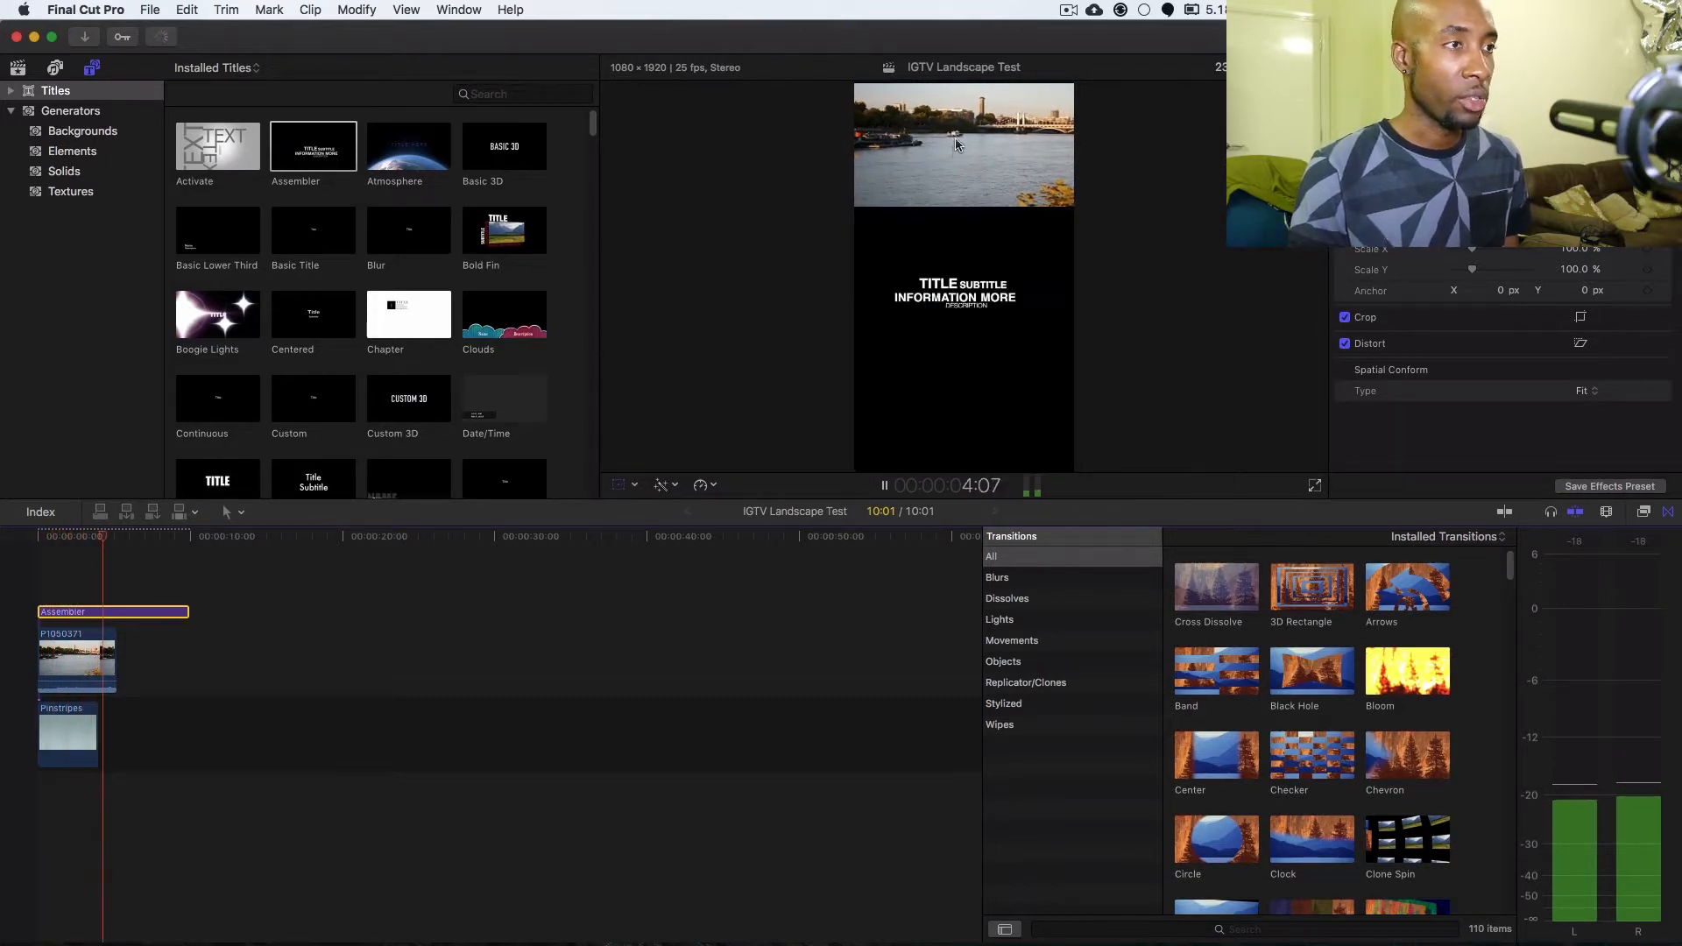
pyautogui.press('space')
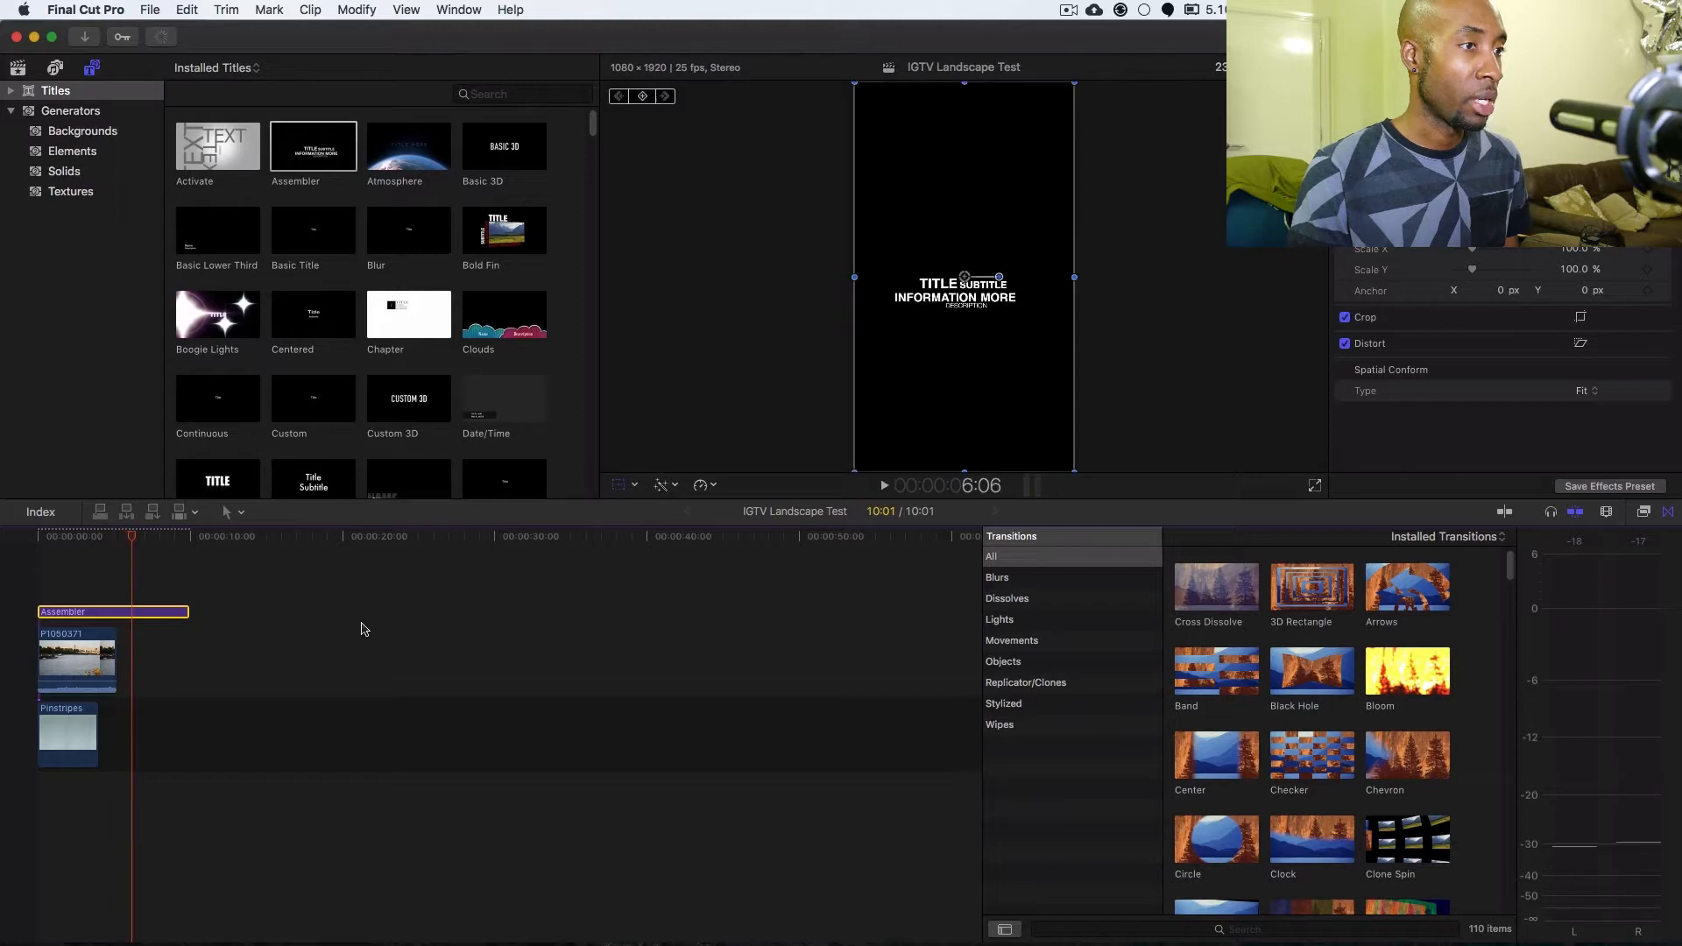
pyautogui.moveTo(96, 731); pyautogui.dragTo(116, 731)
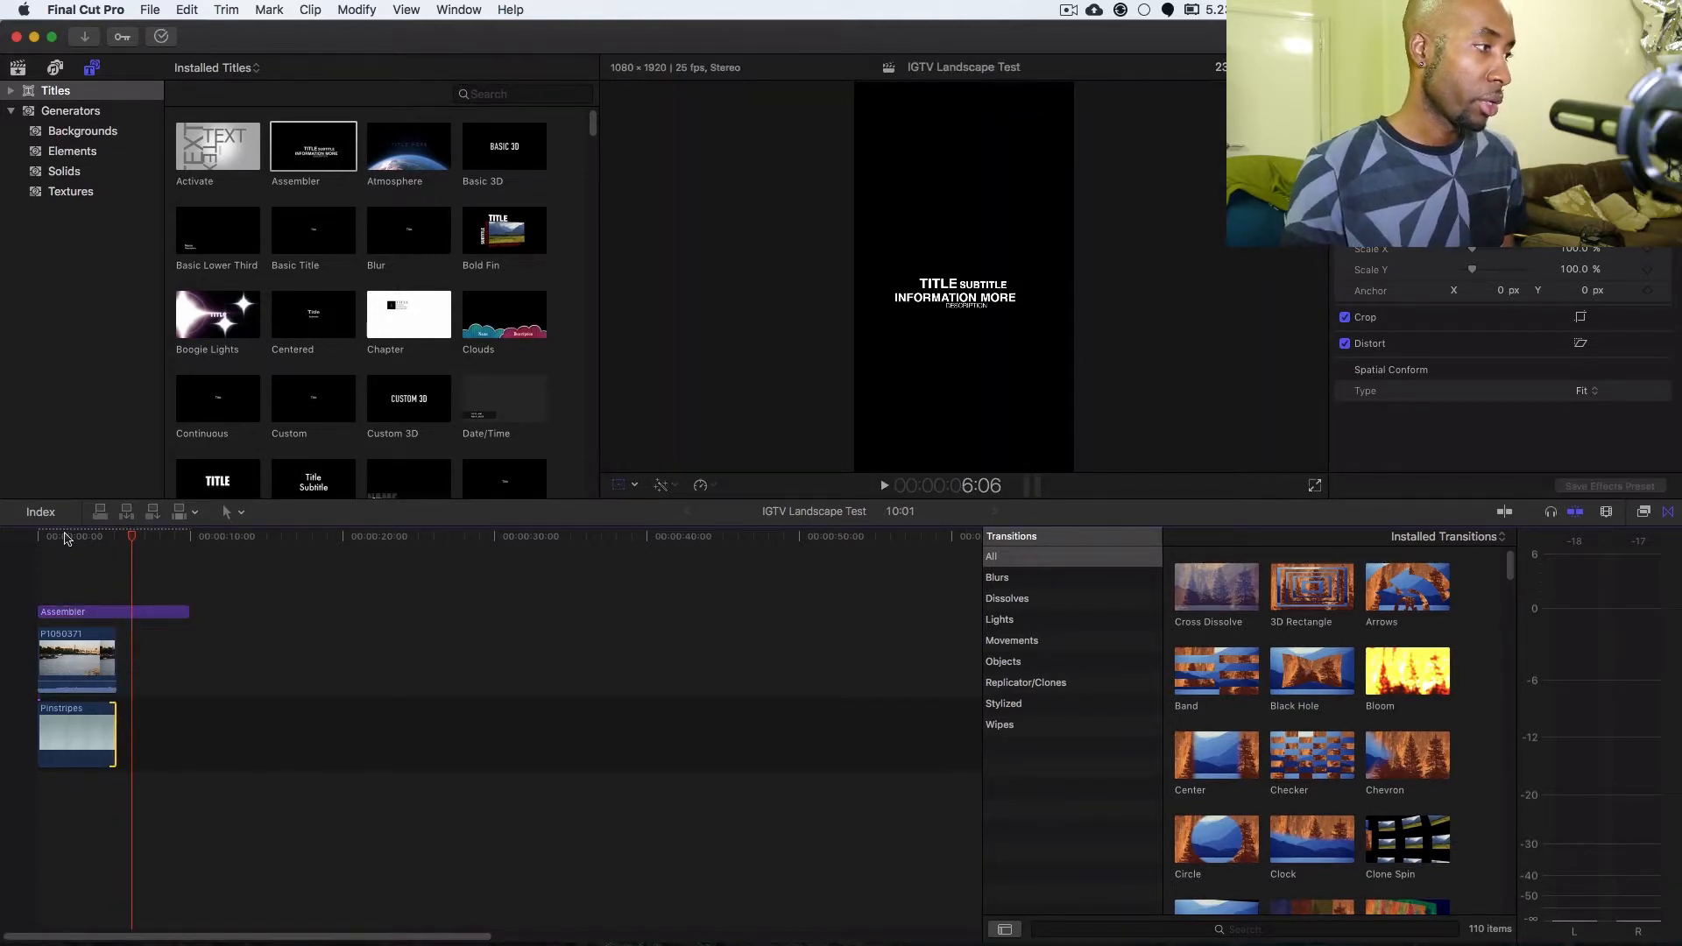
pyautogui.click(64, 538)
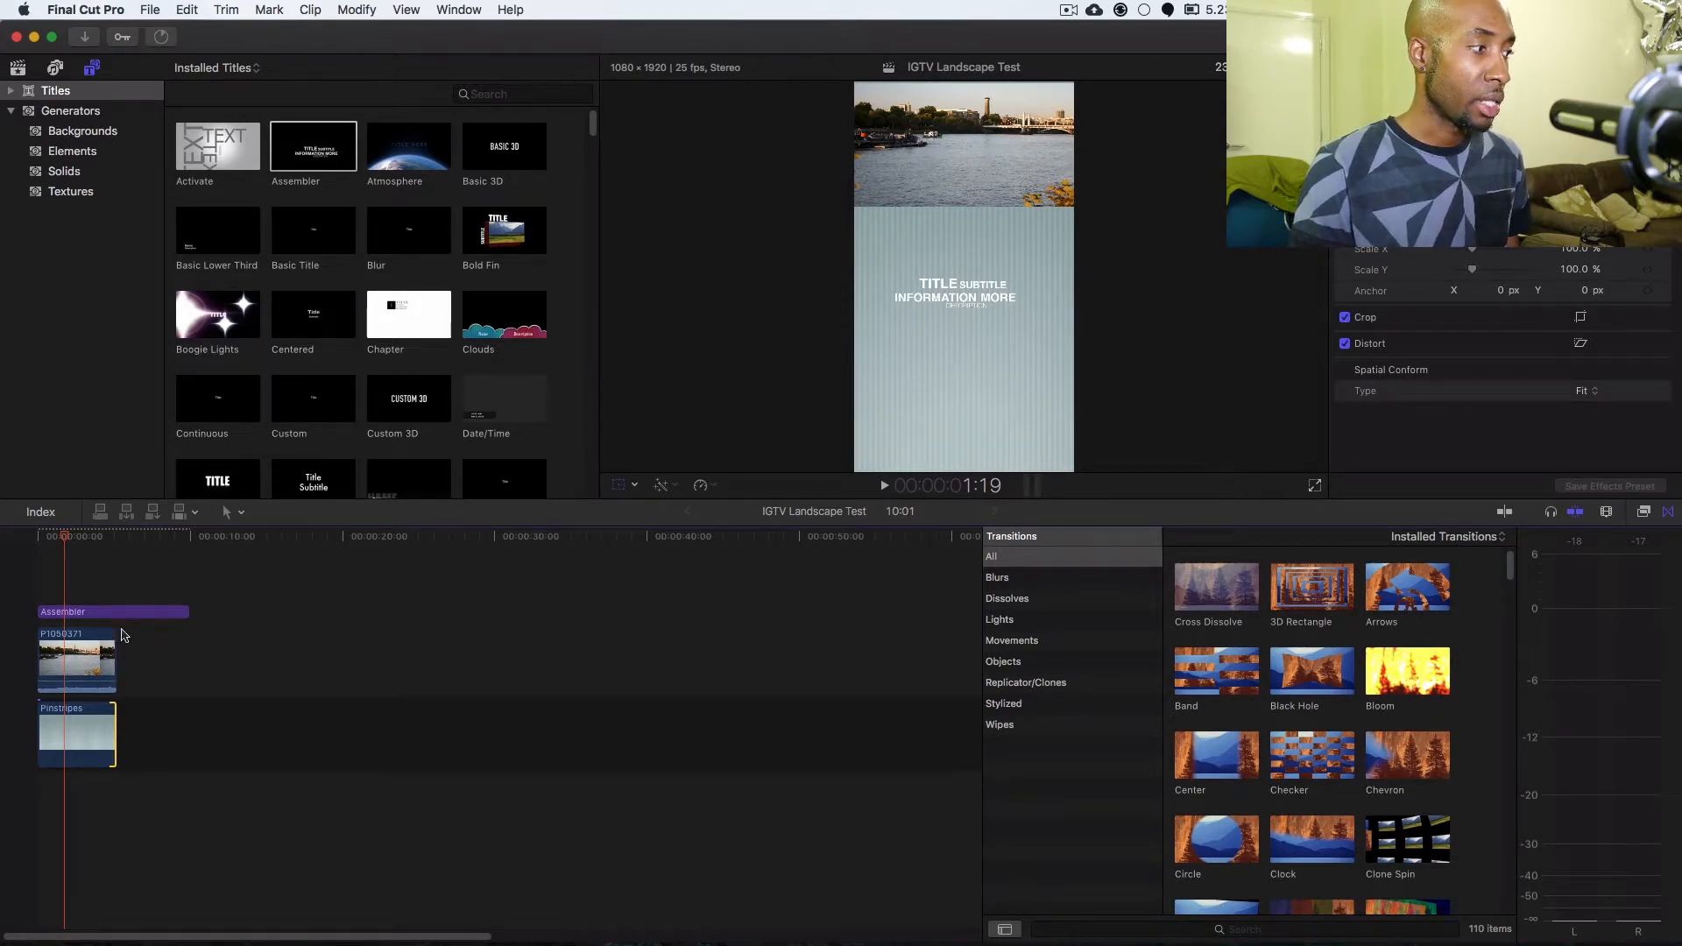
# Move the Assembler title between the river clip and the Pinstripes background, and preview its animation from the start.
pyautogui.moveTo(84, 617); pyautogui.dragTo(77, 691)
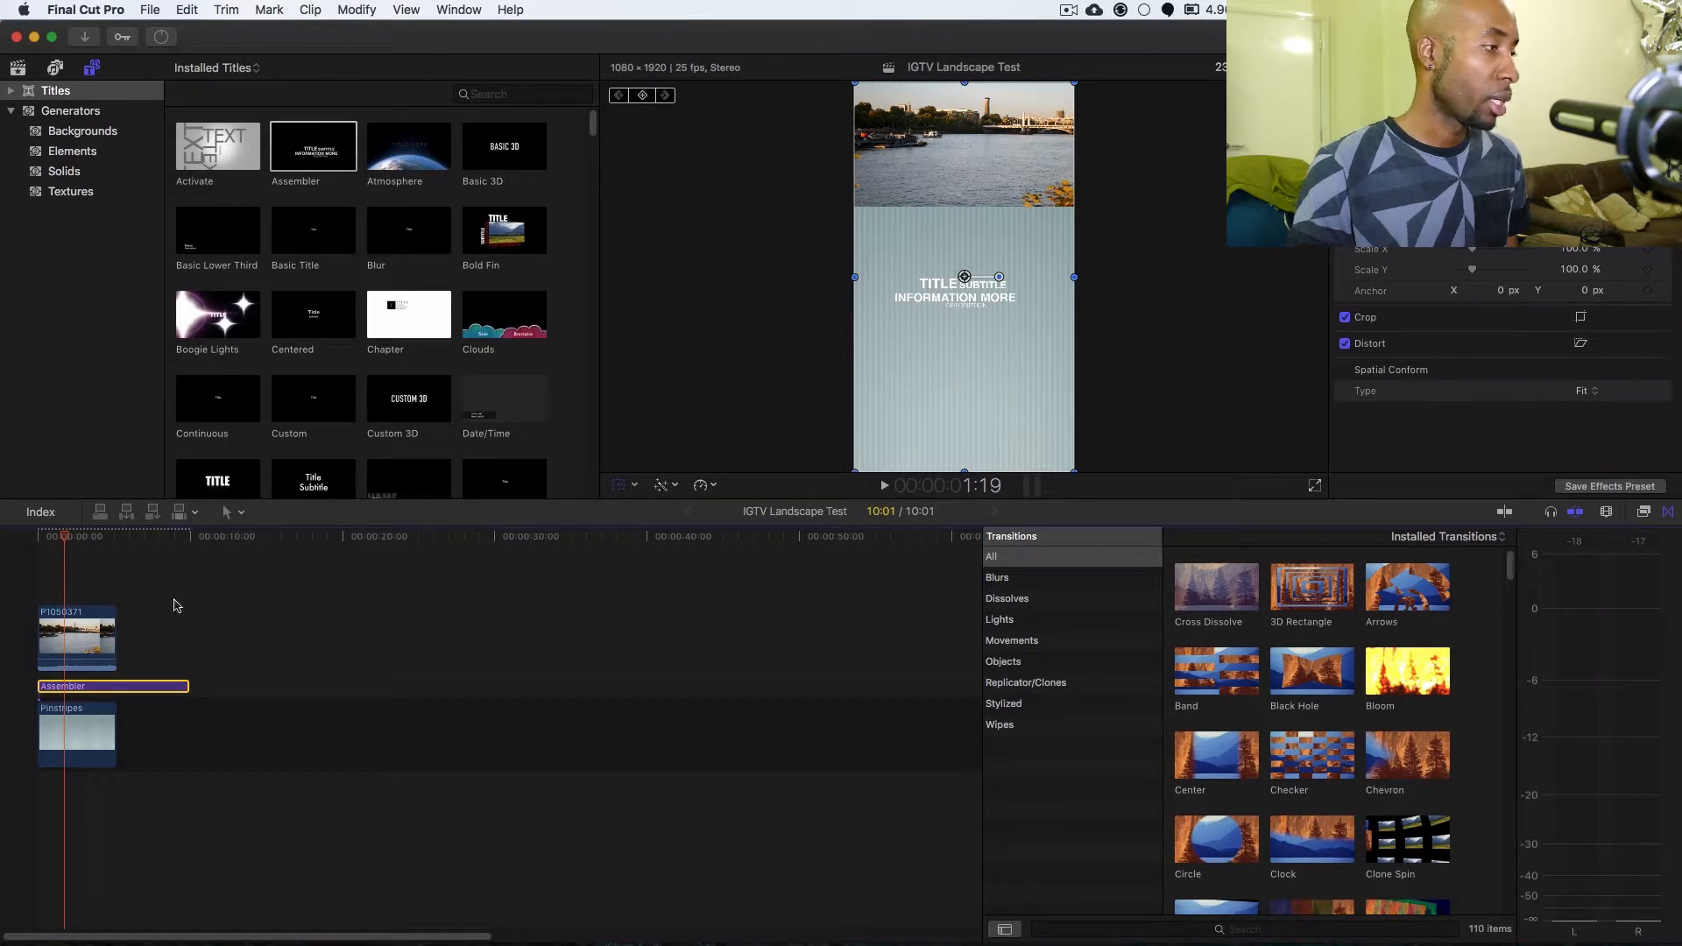
pyautogui.click(105, 632)
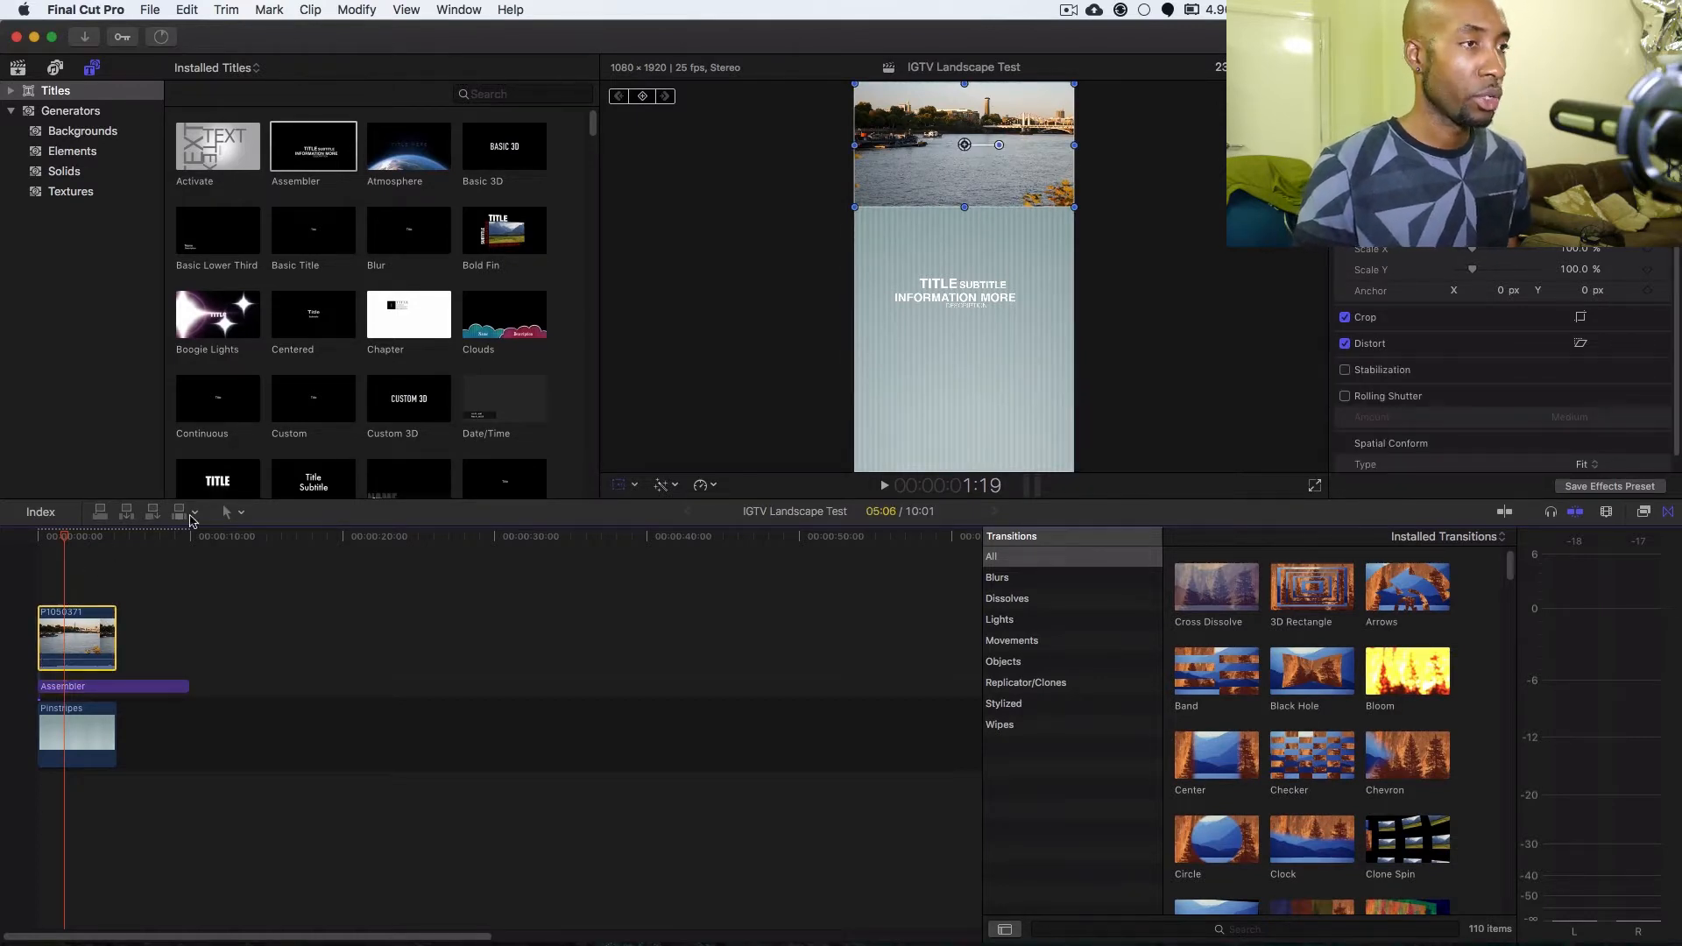
pyautogui.click(35, 537)
pyautogui.press('space')
pyautogui.press('space')
pyautogui.click(57, 543)
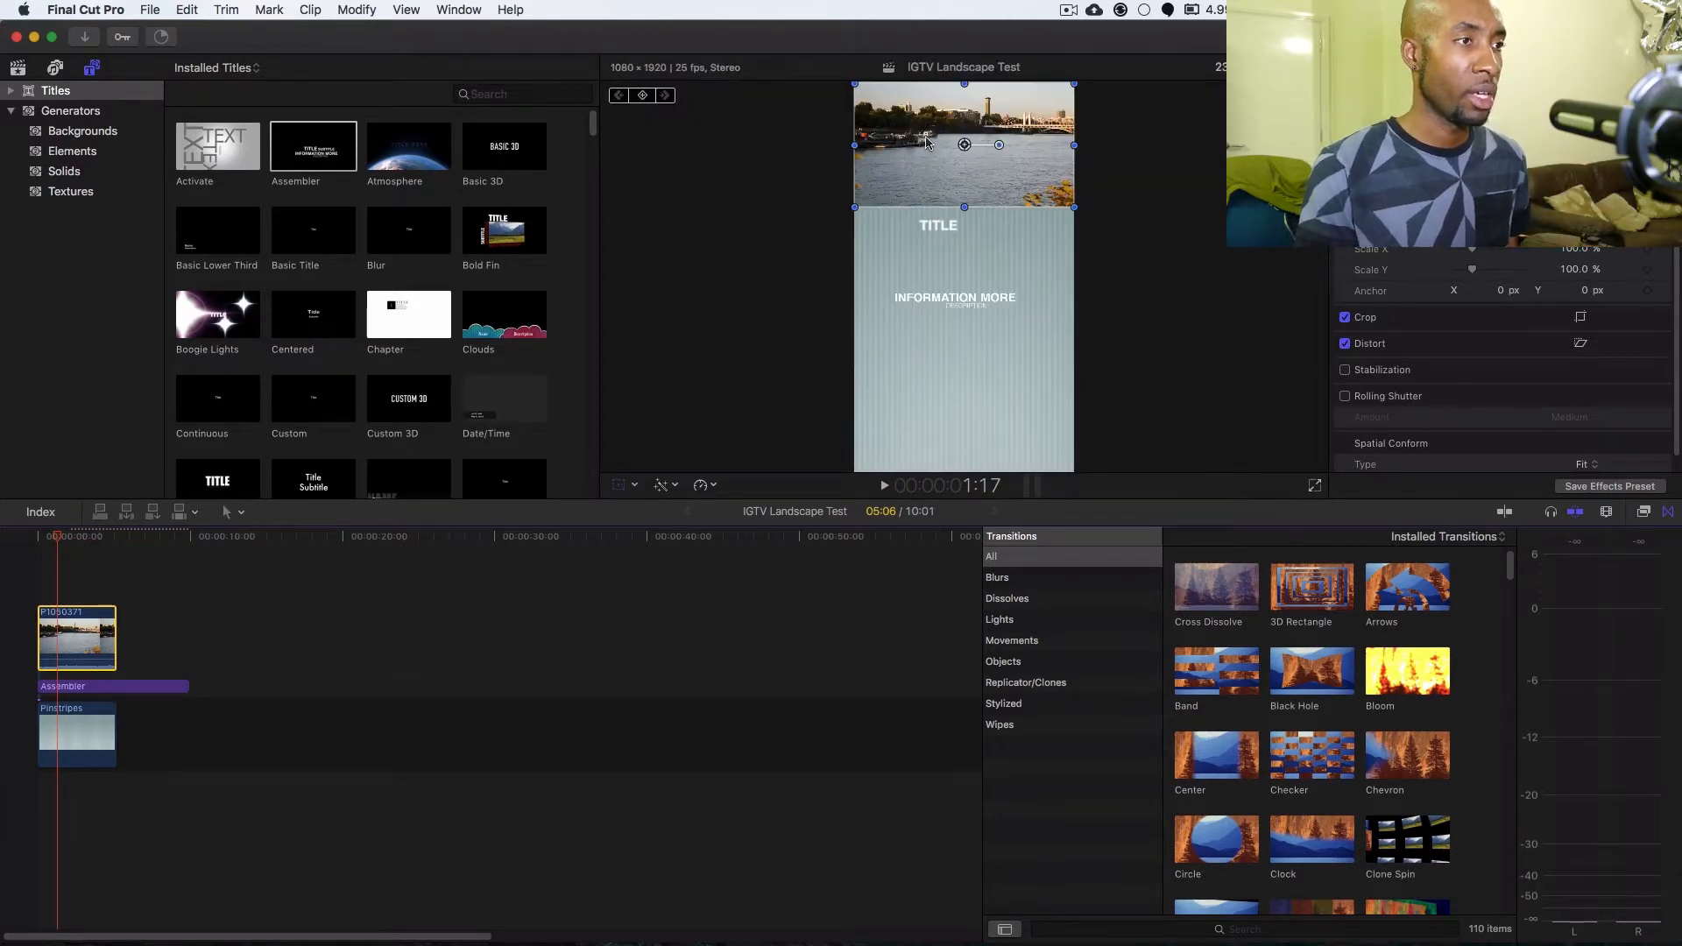
# Split the P1050371 river clip at the playhead, about 1:08 from its start.
pyautogui.click(1220, 67)
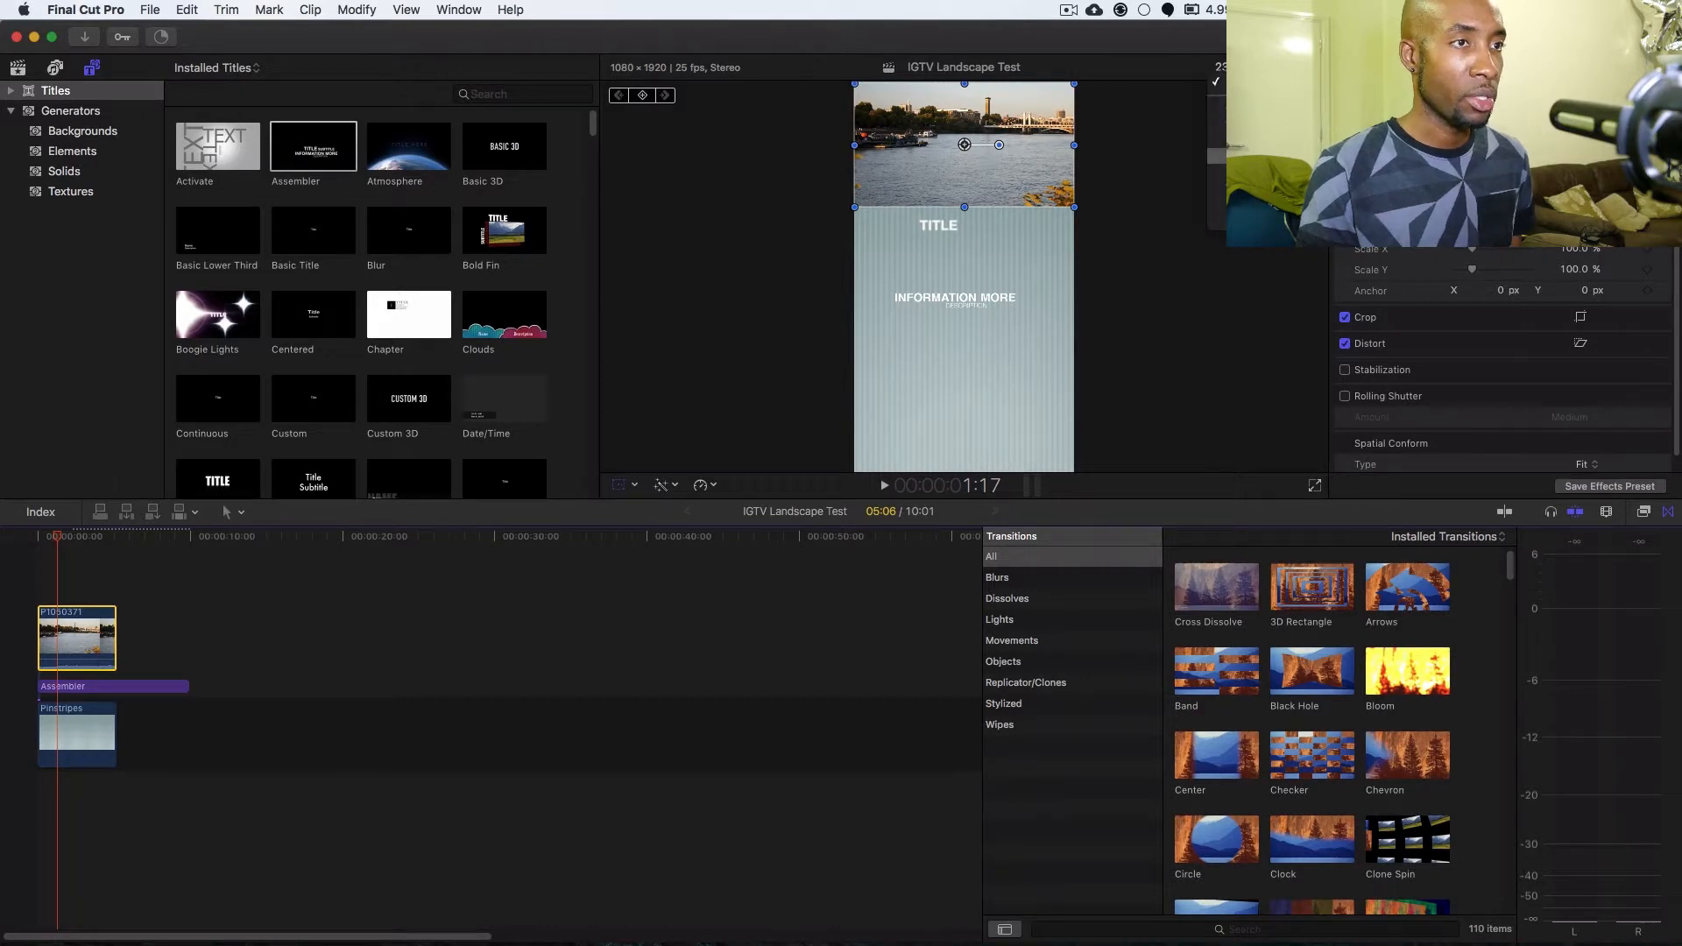
pyautogui.click(916, 125)
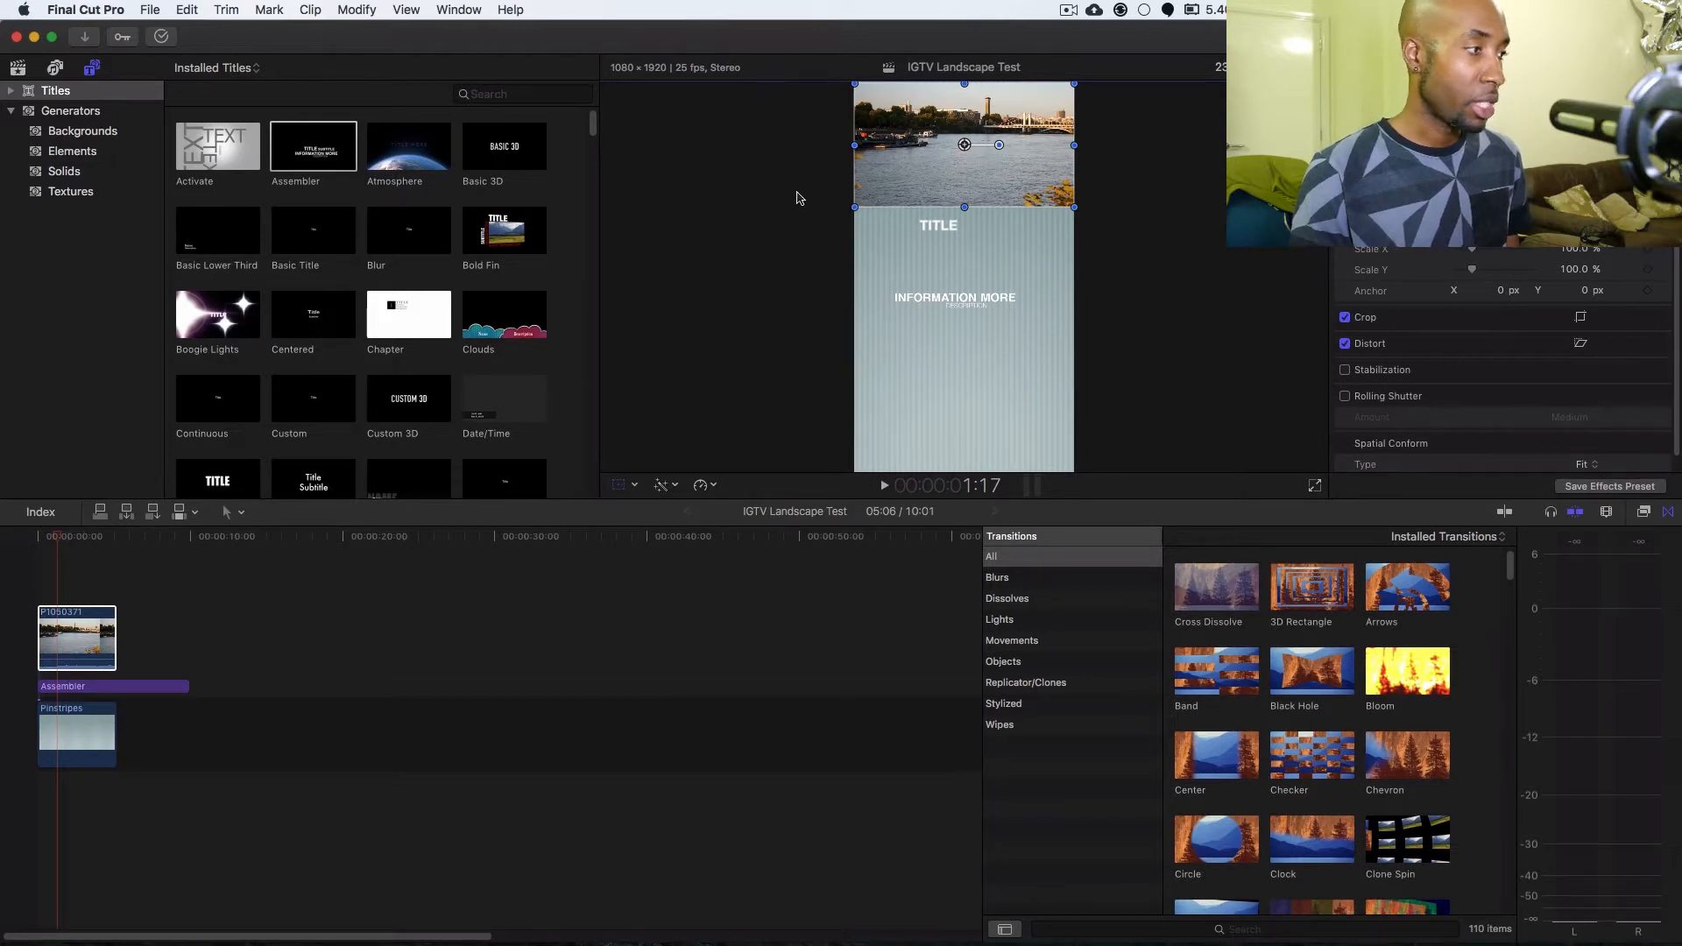
pyautogui.click(91, 630)
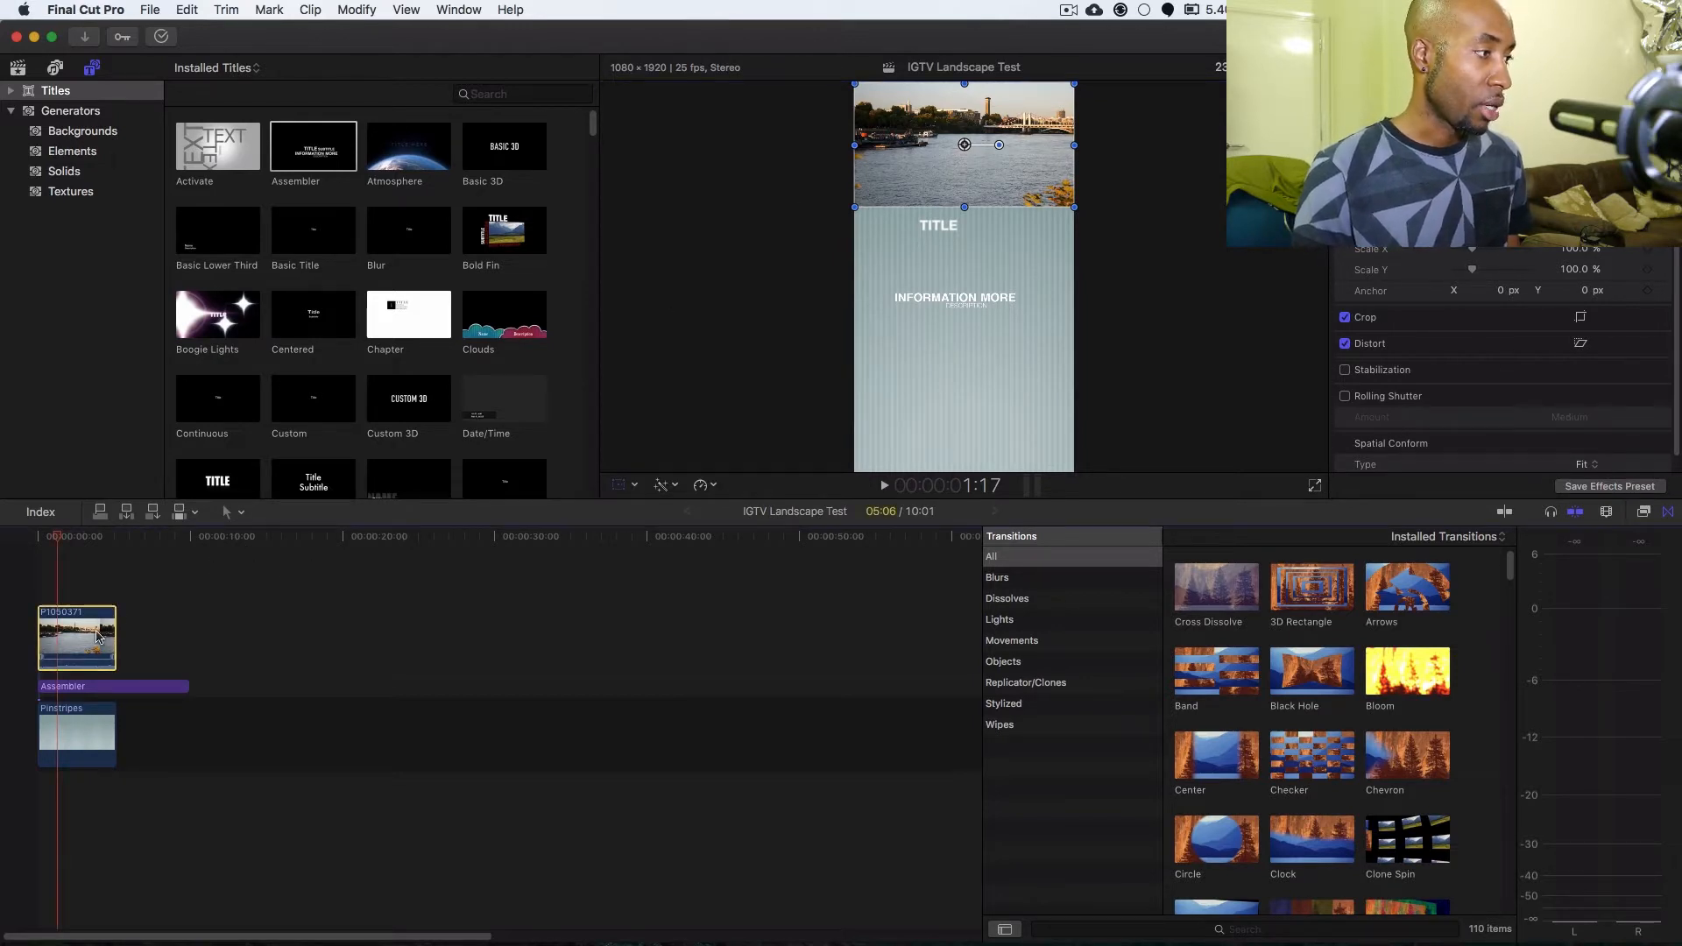
pyautogui.press('super+b')
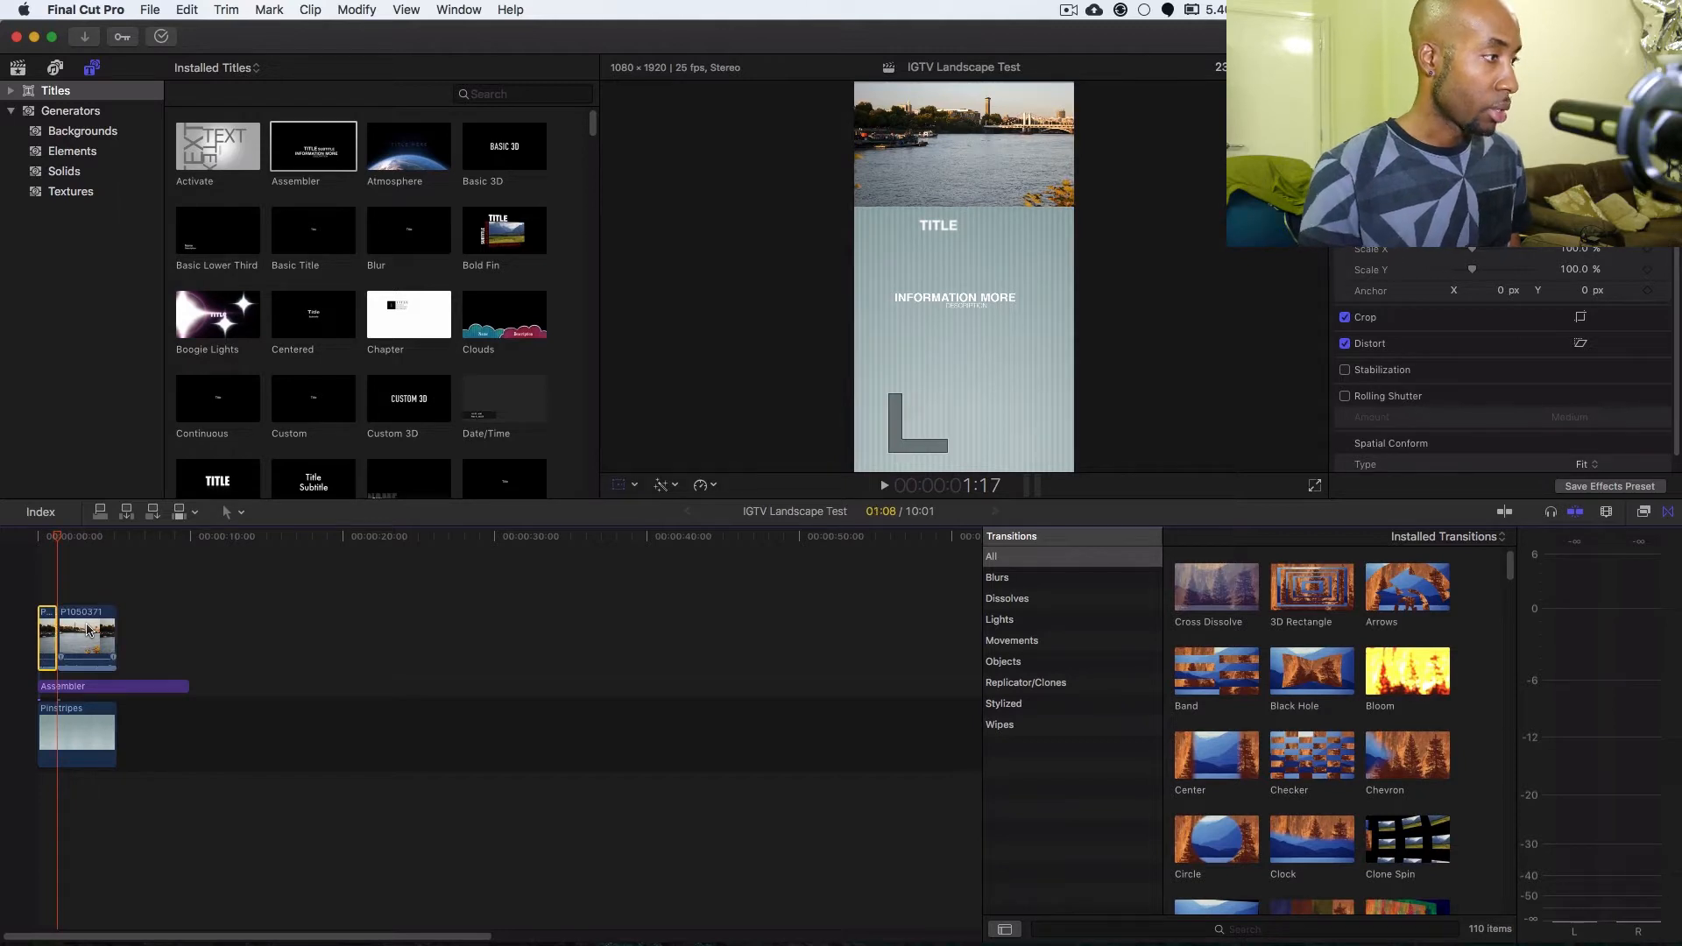
# Split the second river clip segment at 3:21 on the timeline, leaving the Pinstripes background in one piece.
pyautogui.moveTo(57, 536); pyautogui.dragTo(98, 547)
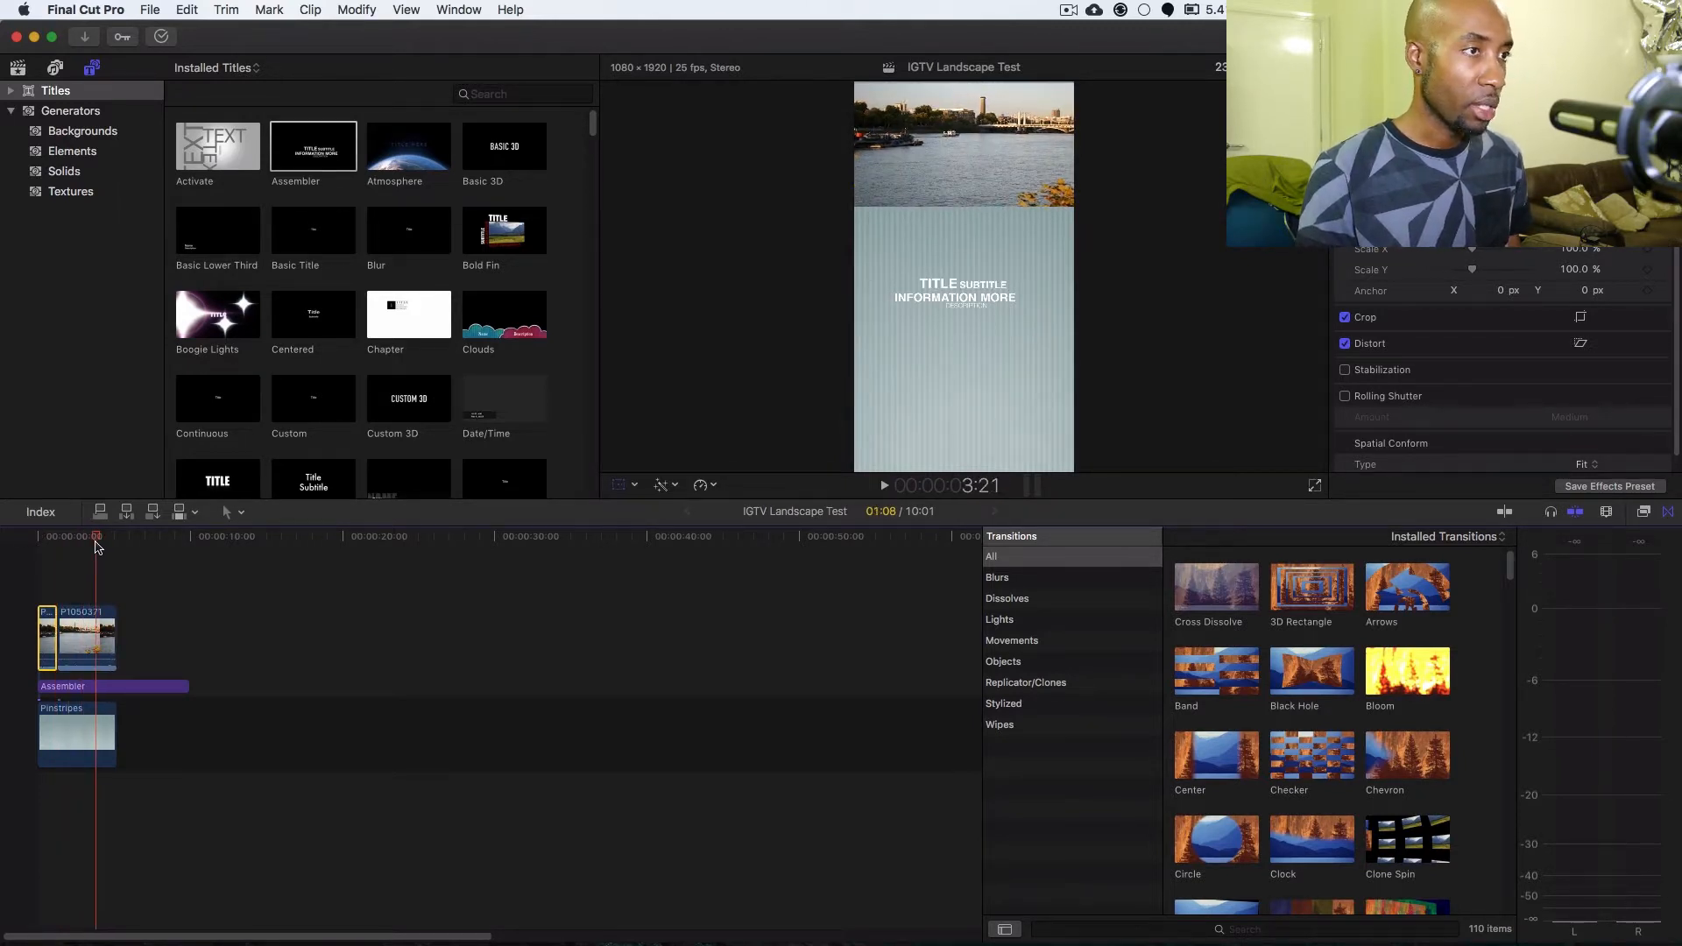
pyautogui.press('super+b')
pyautogui.click(91, 630)
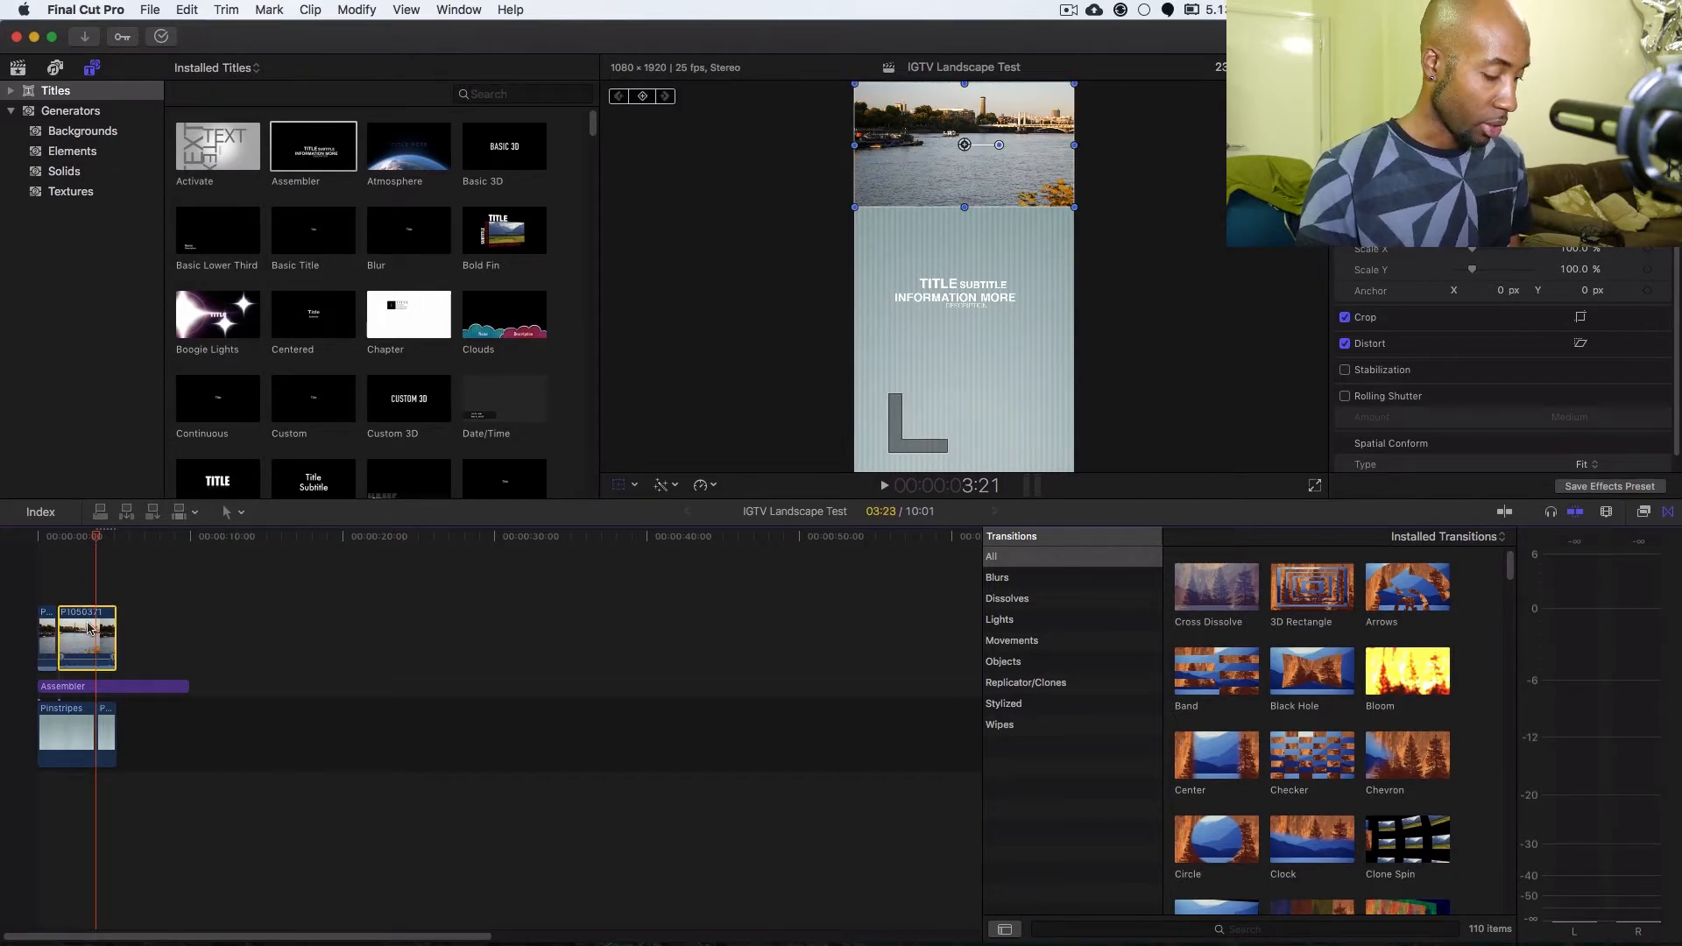
pyautogui.press('super+z')
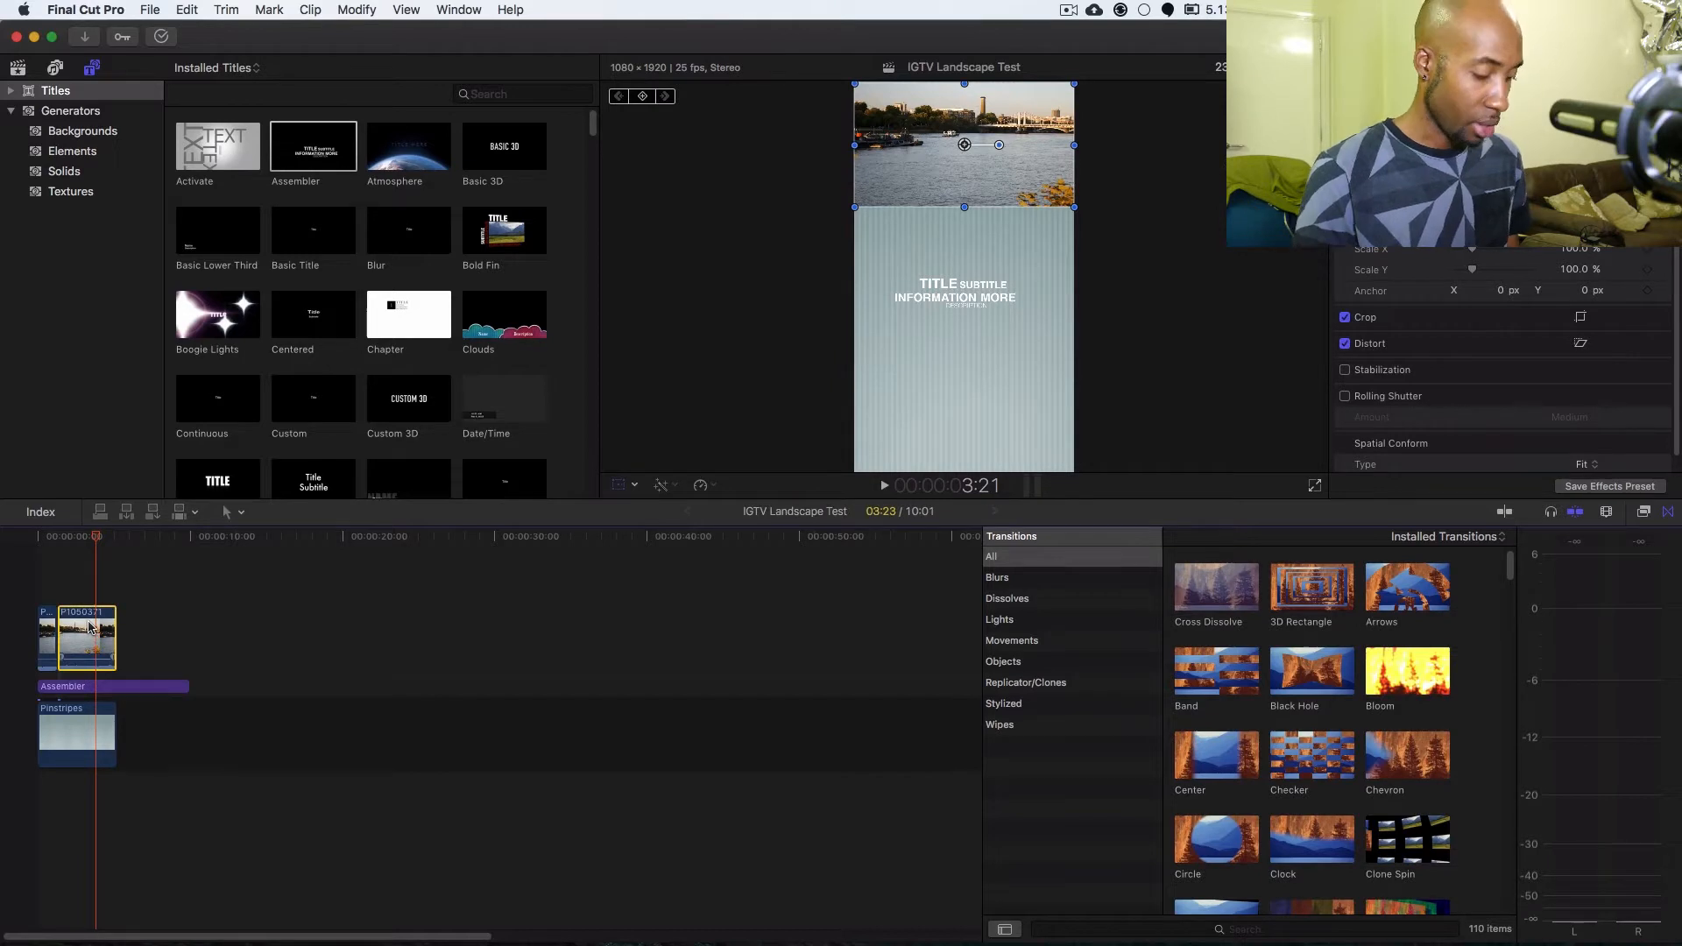
pyautogui.press('super+b')
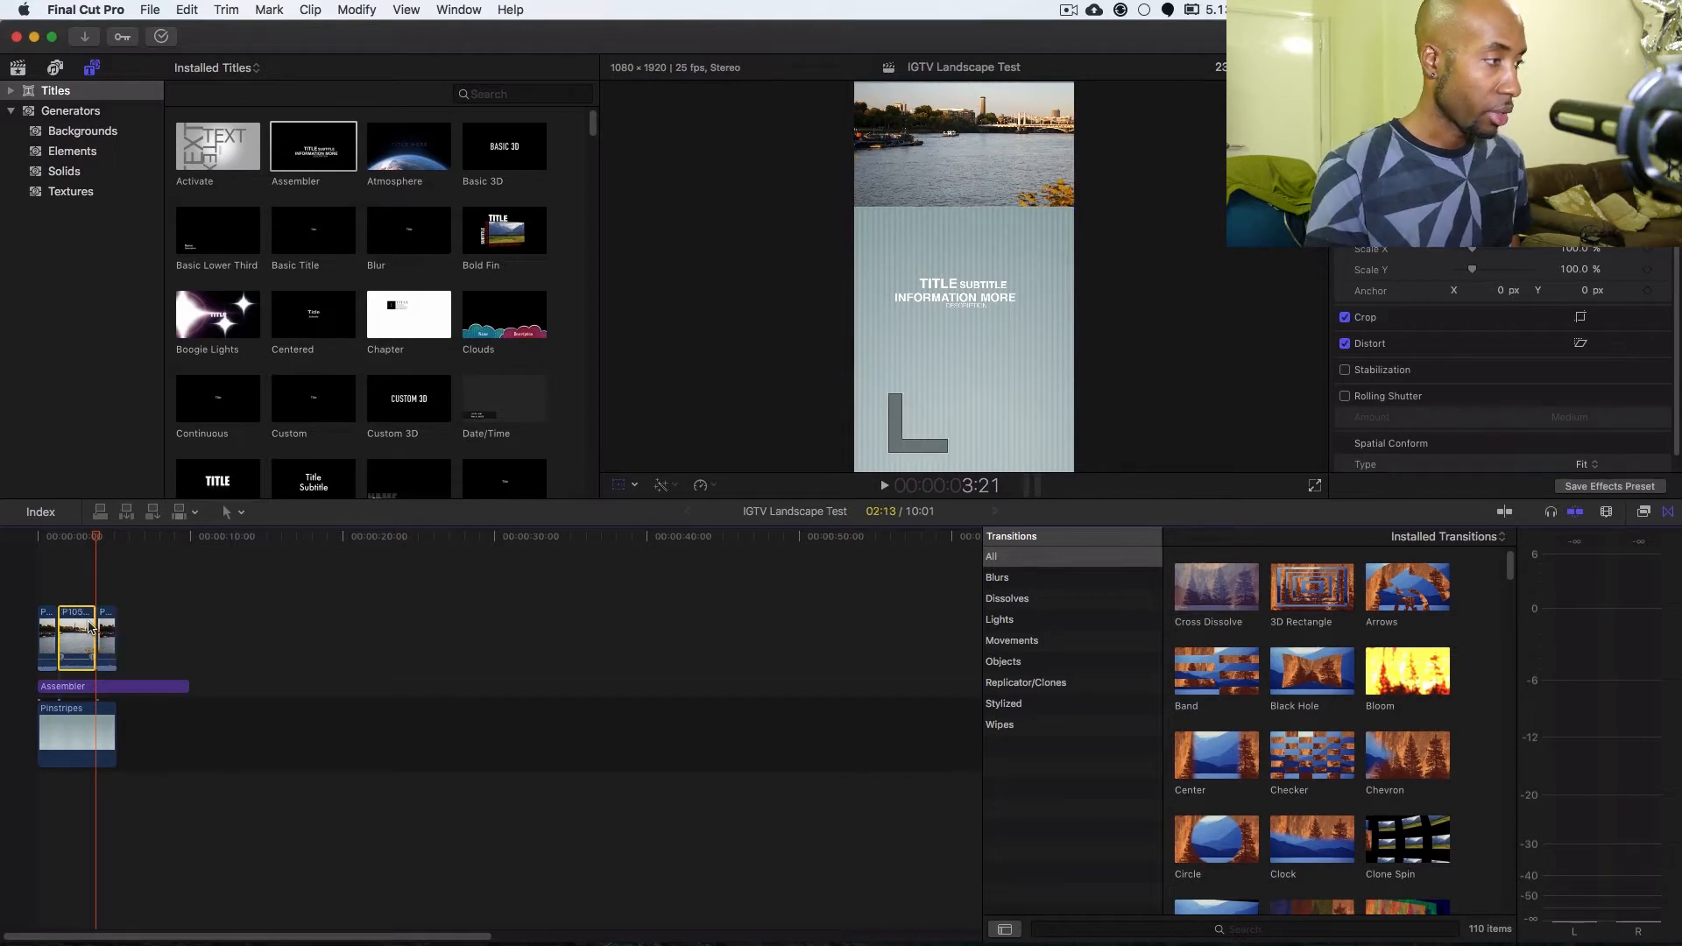
# Enlarge the middle river segment to about 403% and reposition it so the footage fills the vertical frame.
pyautogui.click(79, 540)
pyautogui.click(48, 638)
pyautogui.click(67, 638)
pyautogui.click(105, 639)
pyautogui.click(71, 636)
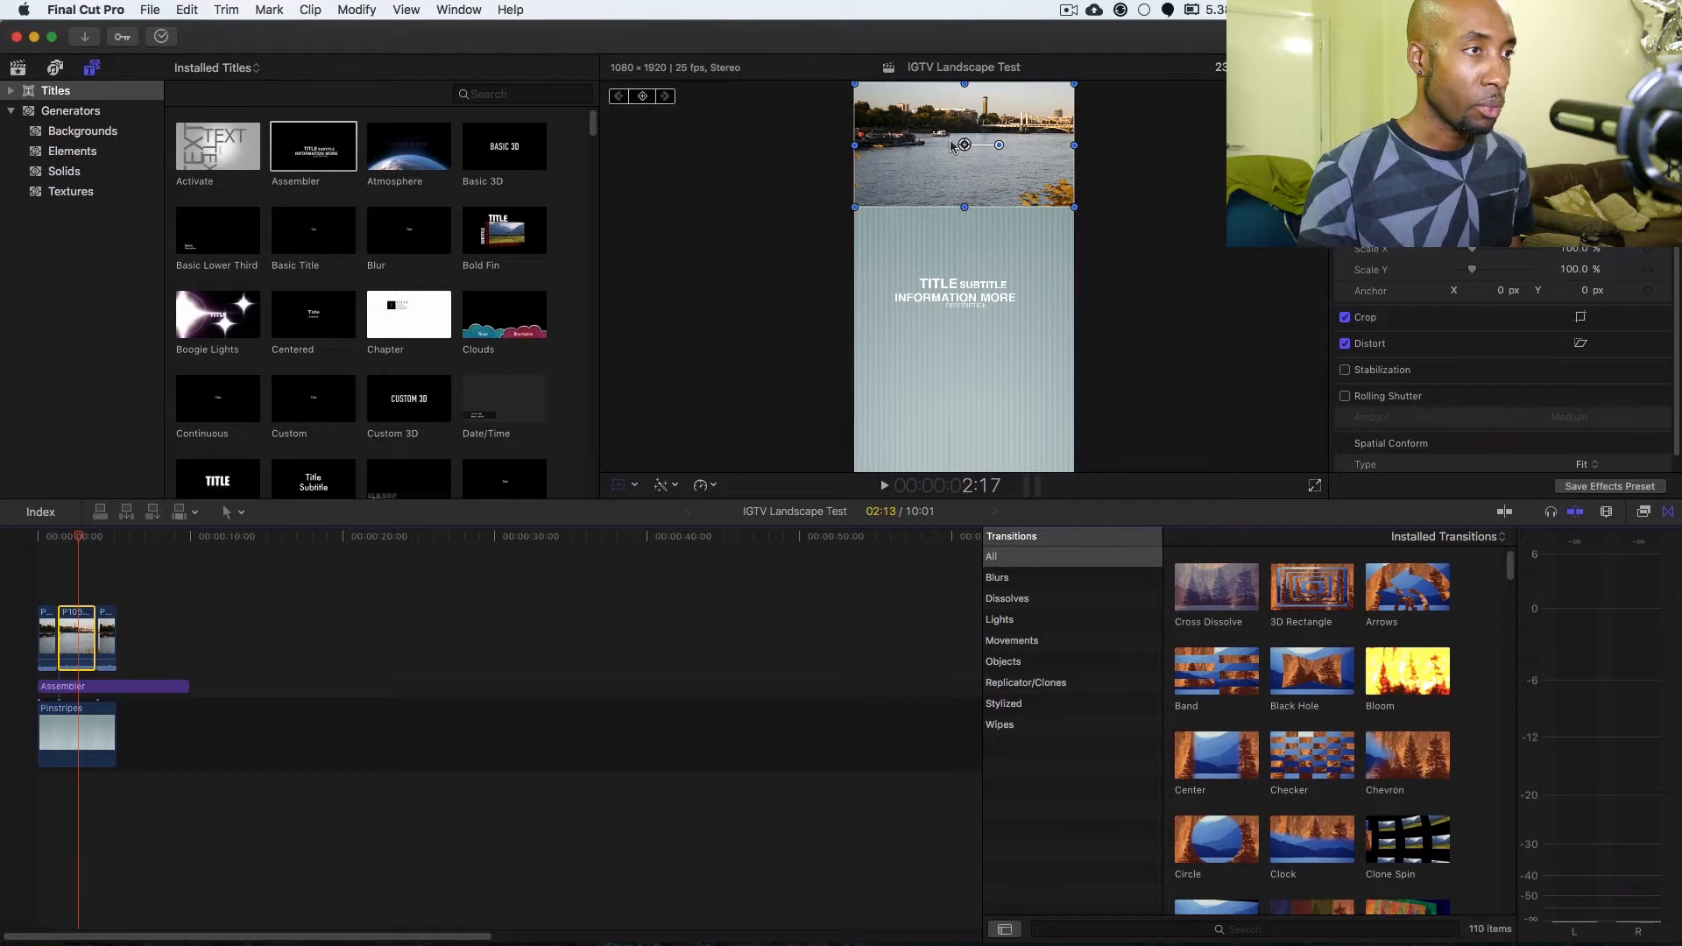
pyautogui.click(621, 485)
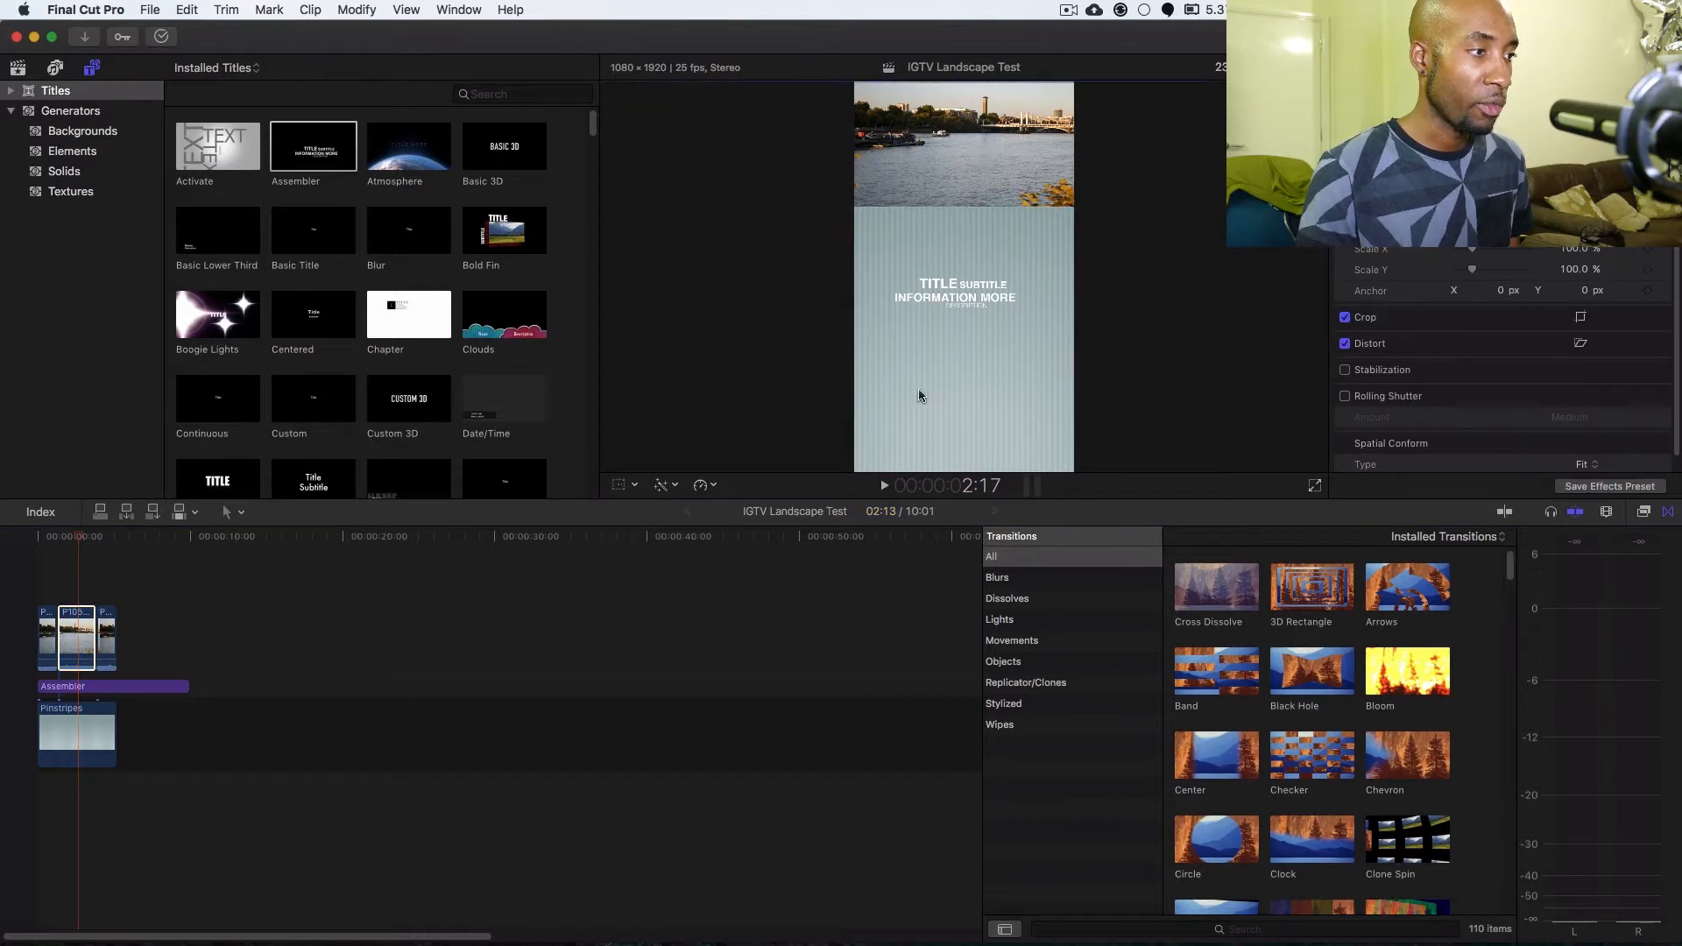
pyautogui.click(618, 485)
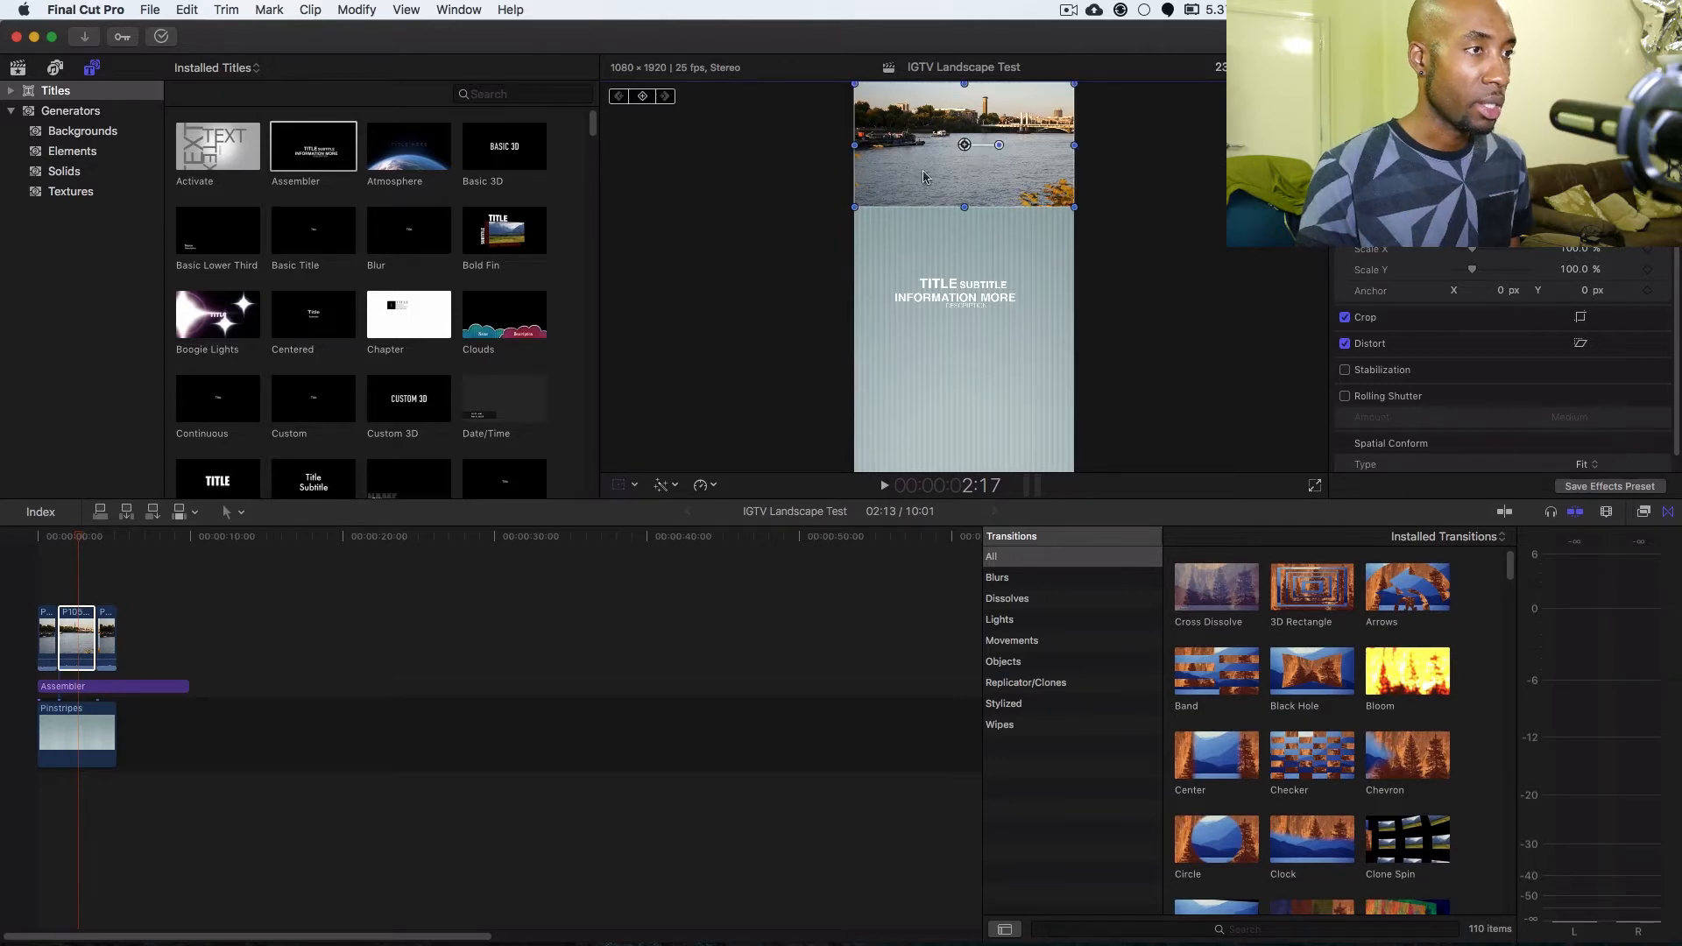
pyautogui.moveTo(820, 235); pyautogui.dragTo(645, 391)
pyautogui.moveTo(983, 261); pyautogui.dragTo(971, 377)
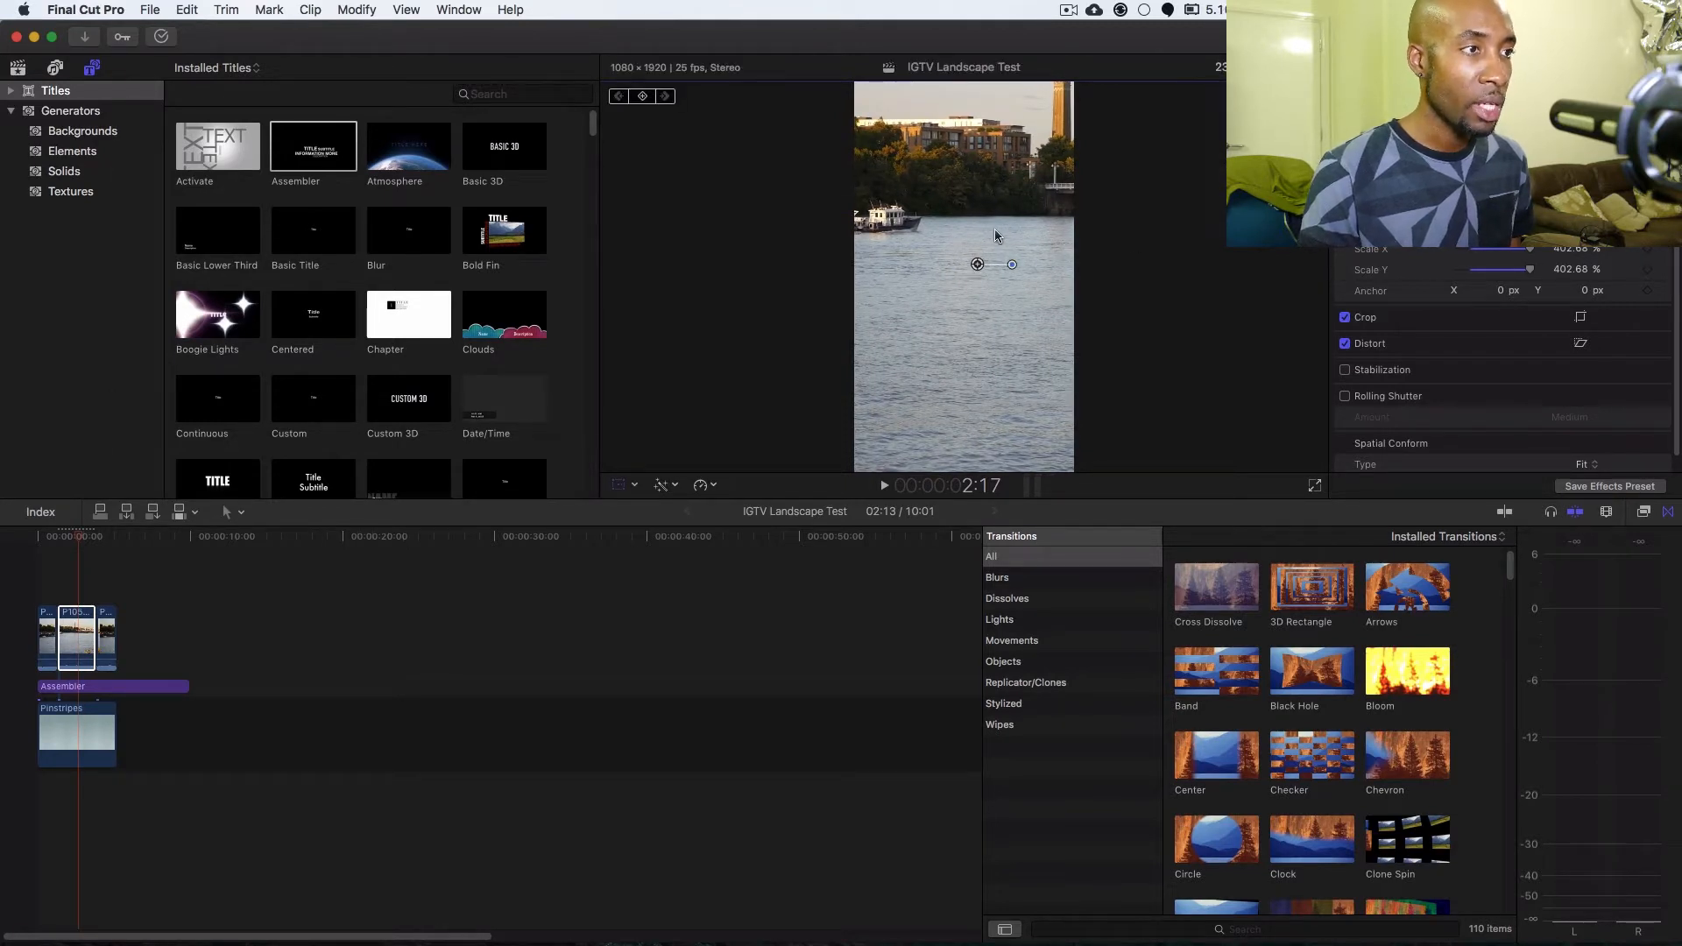
pyautogui.moveTo(959, 318); pyautogui.dragTo(964, 318)
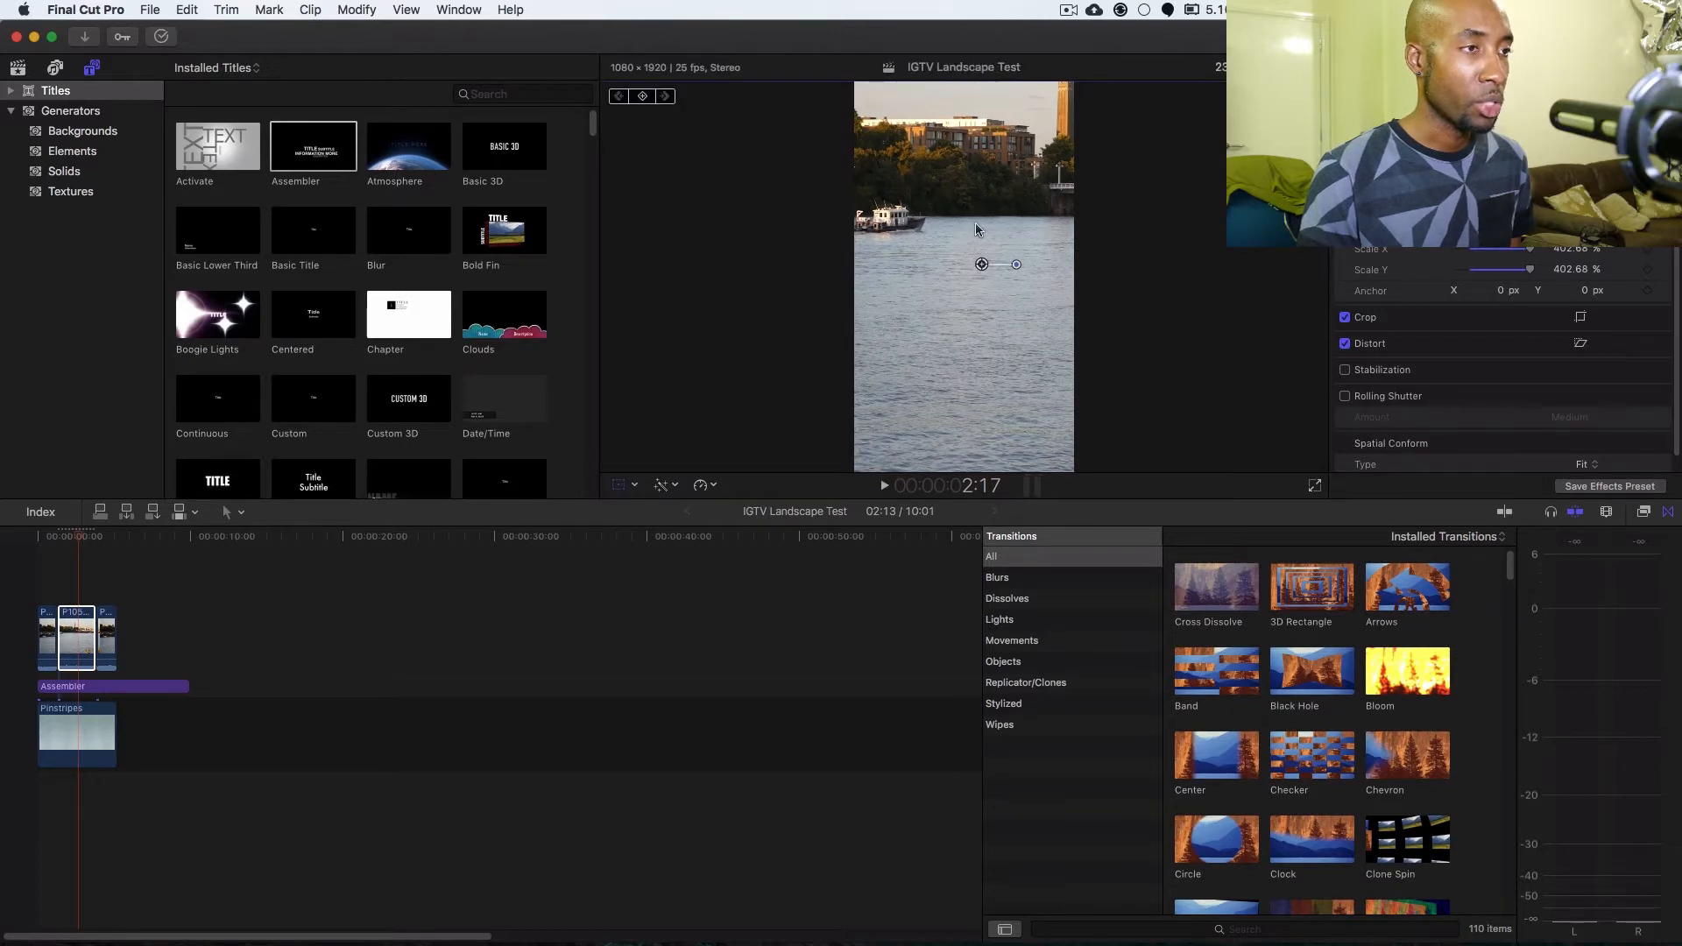
# Play the sequence from the start to check the cuts into and out of the enlarged river segment.
pyautogui.moveTo(74, 543); pyautogui.dragTo(32, 546)
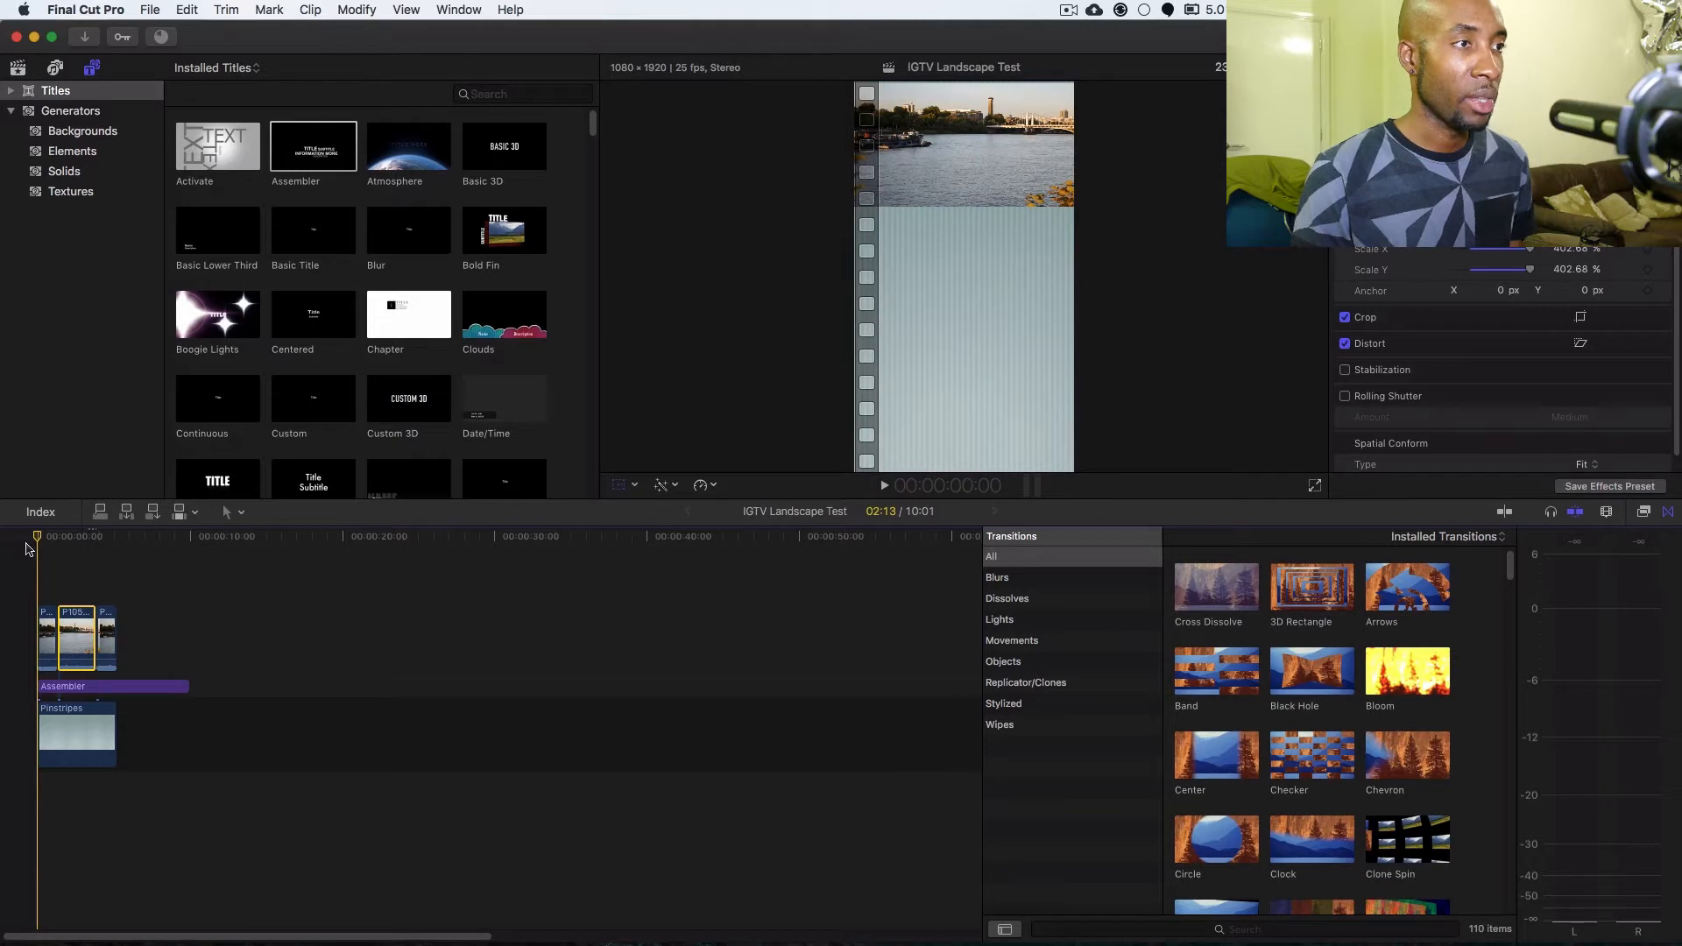
pyautogui.press('space')
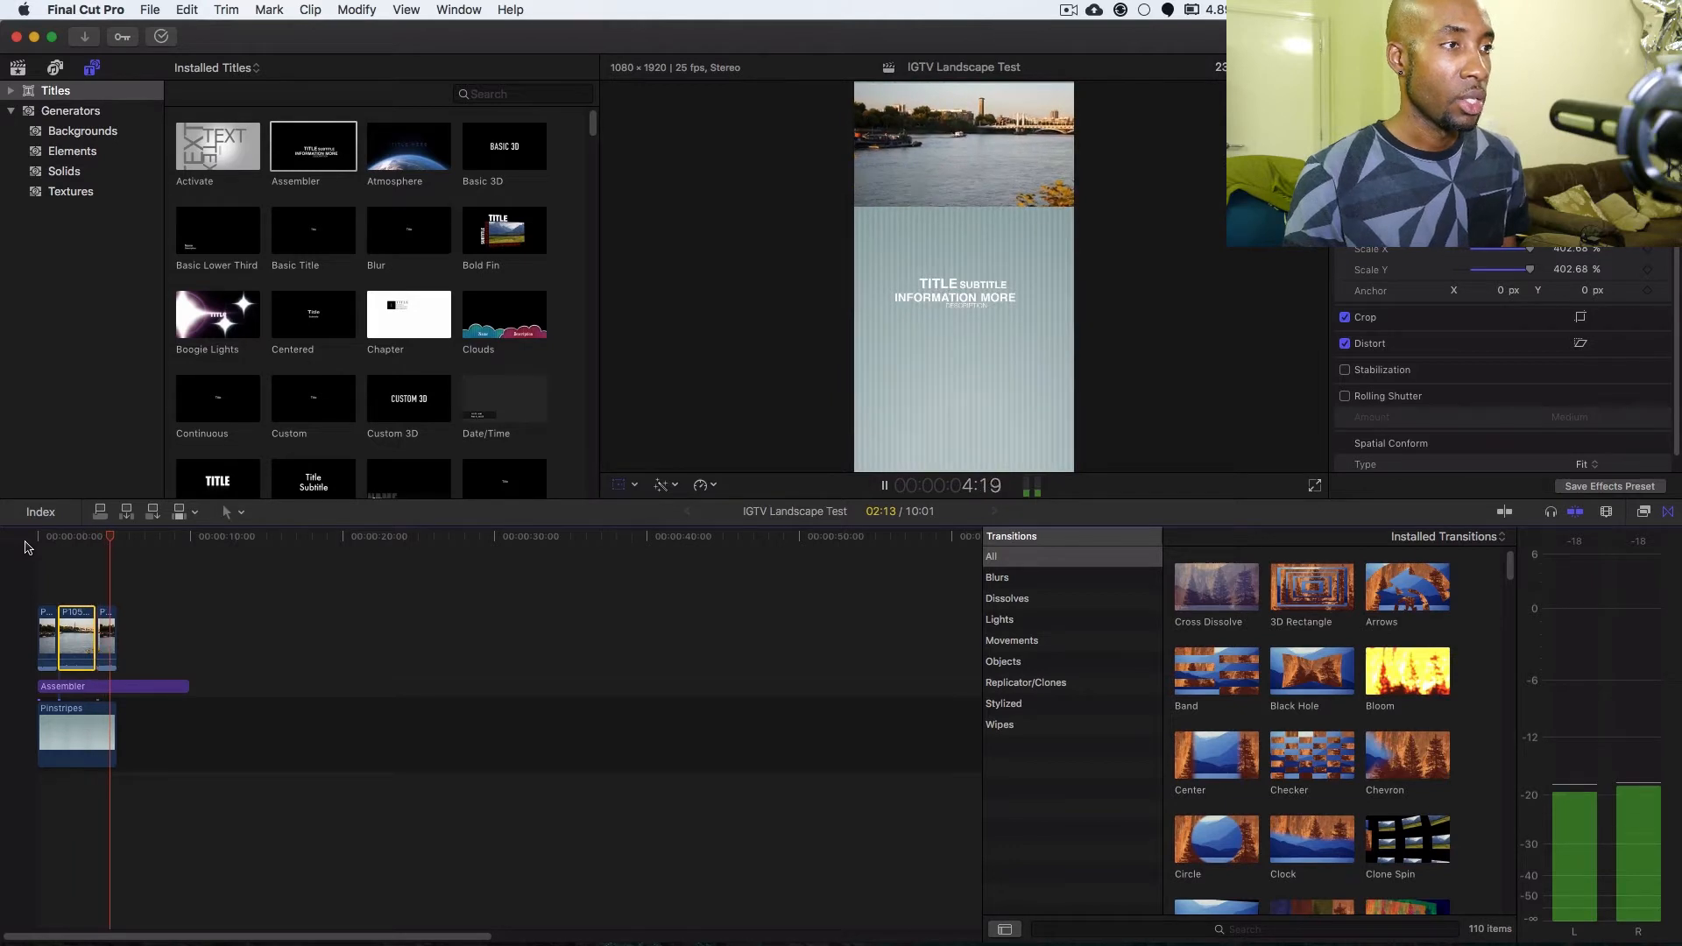
pyautogui.press('space')
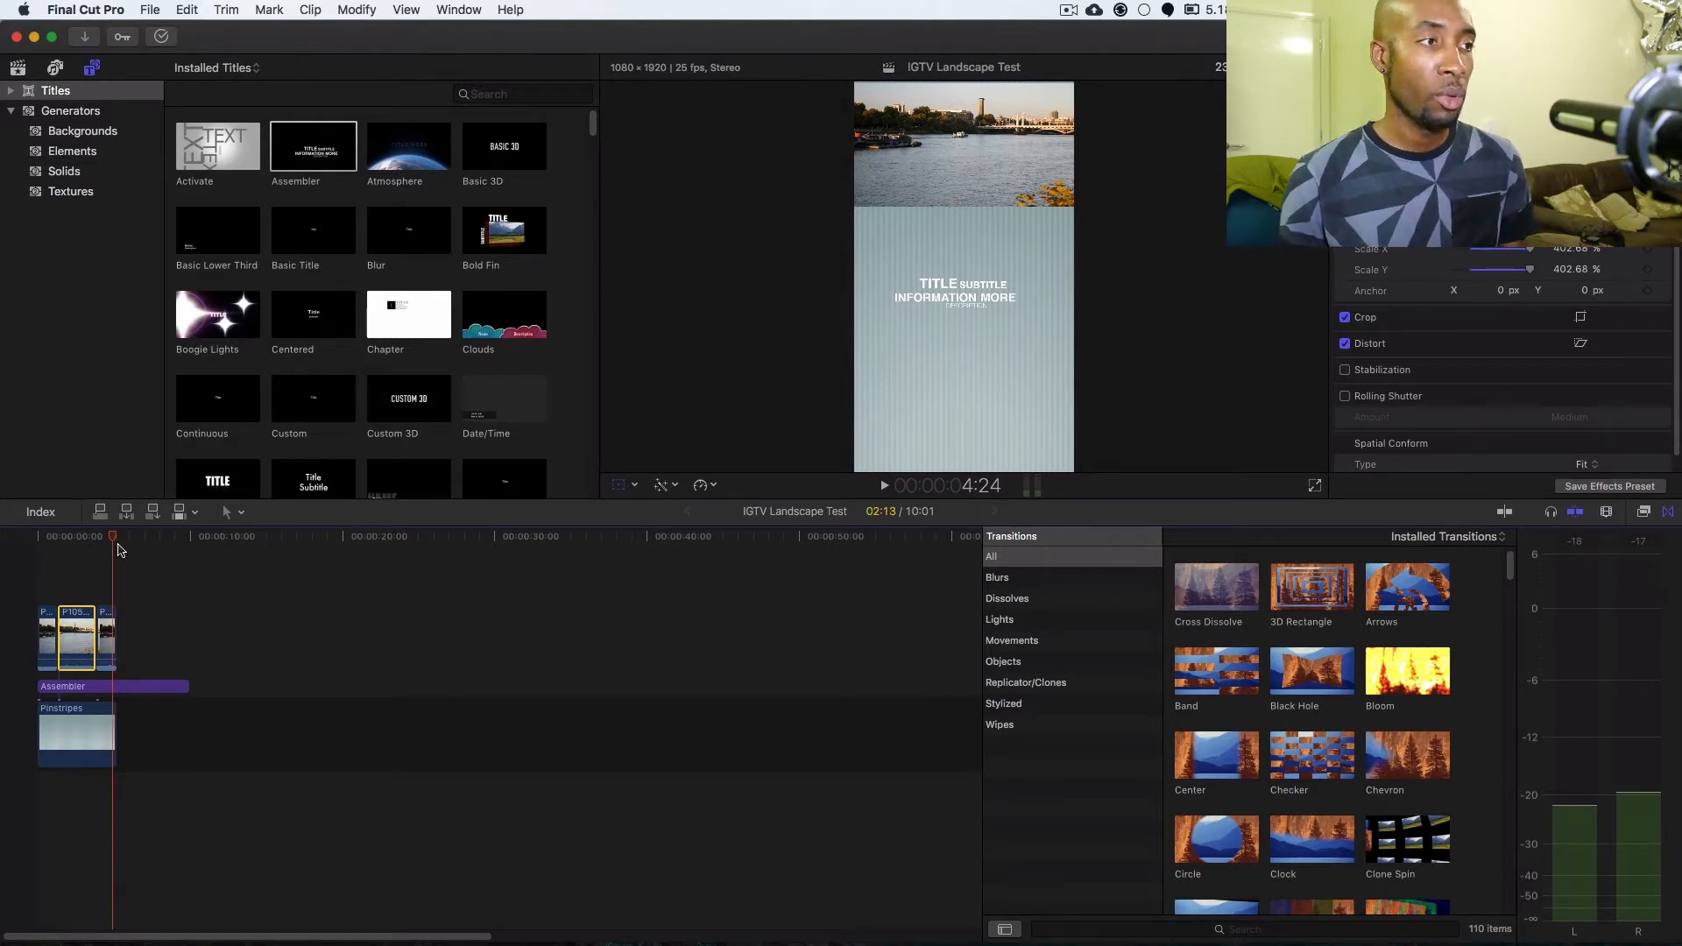
# Add the default transition to both ends of the middle river segment.
pyautogui.moveTo(113, 537); pyautogui.dragTo(97, 537)
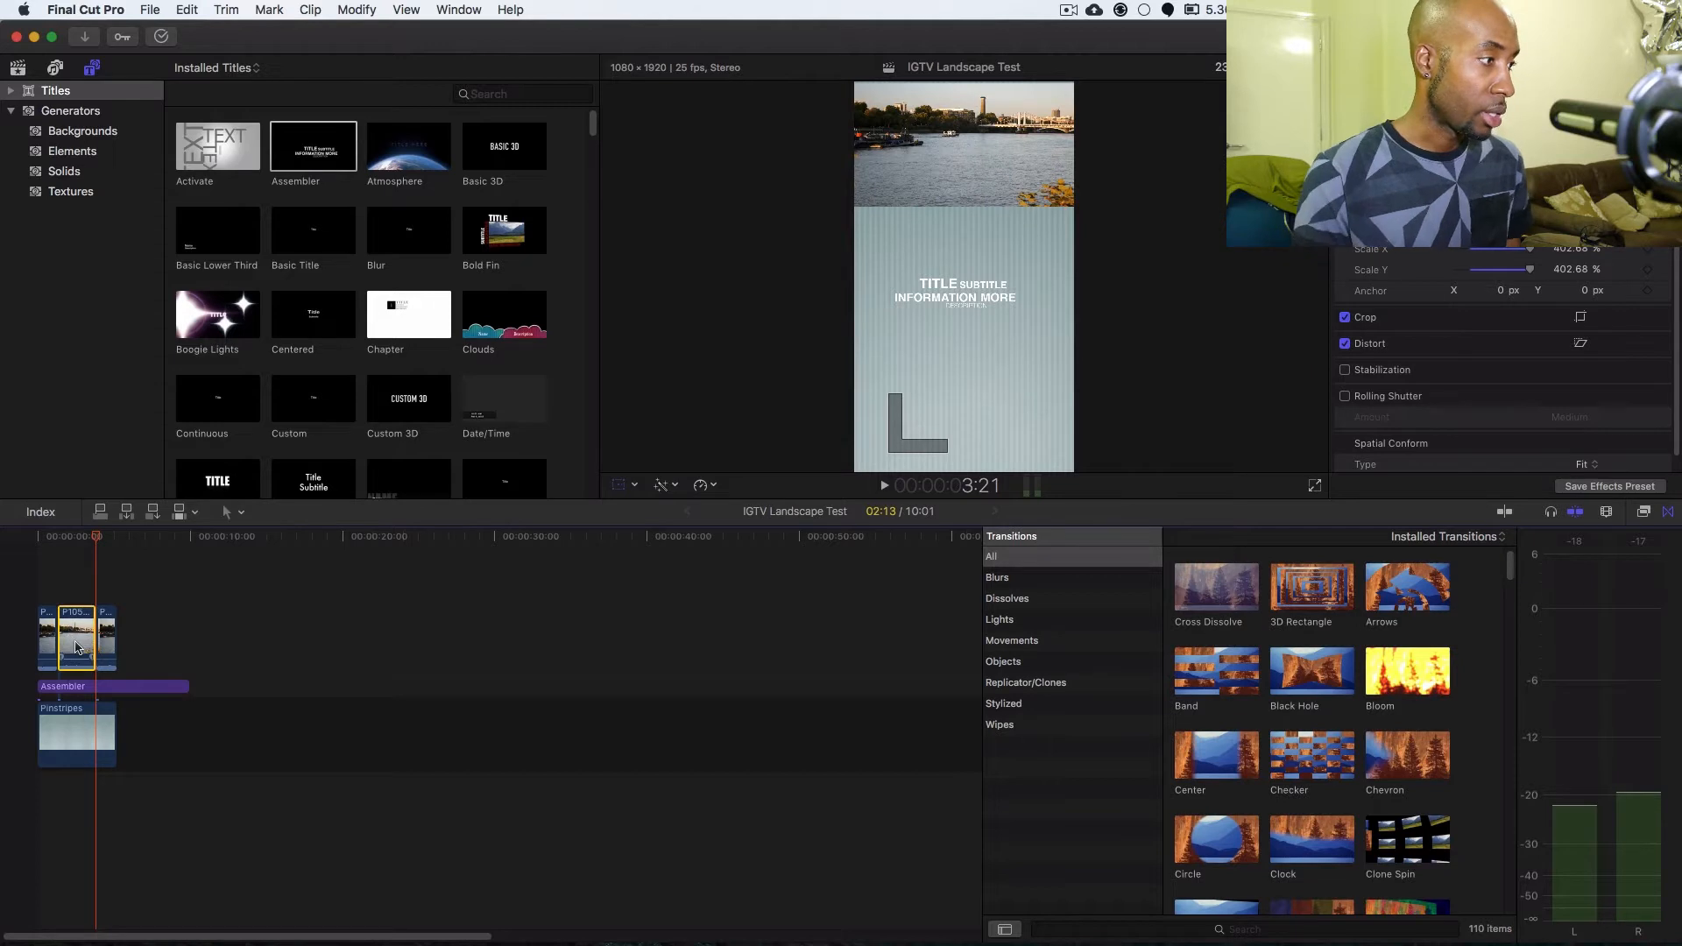
pyautogui.press('Up')
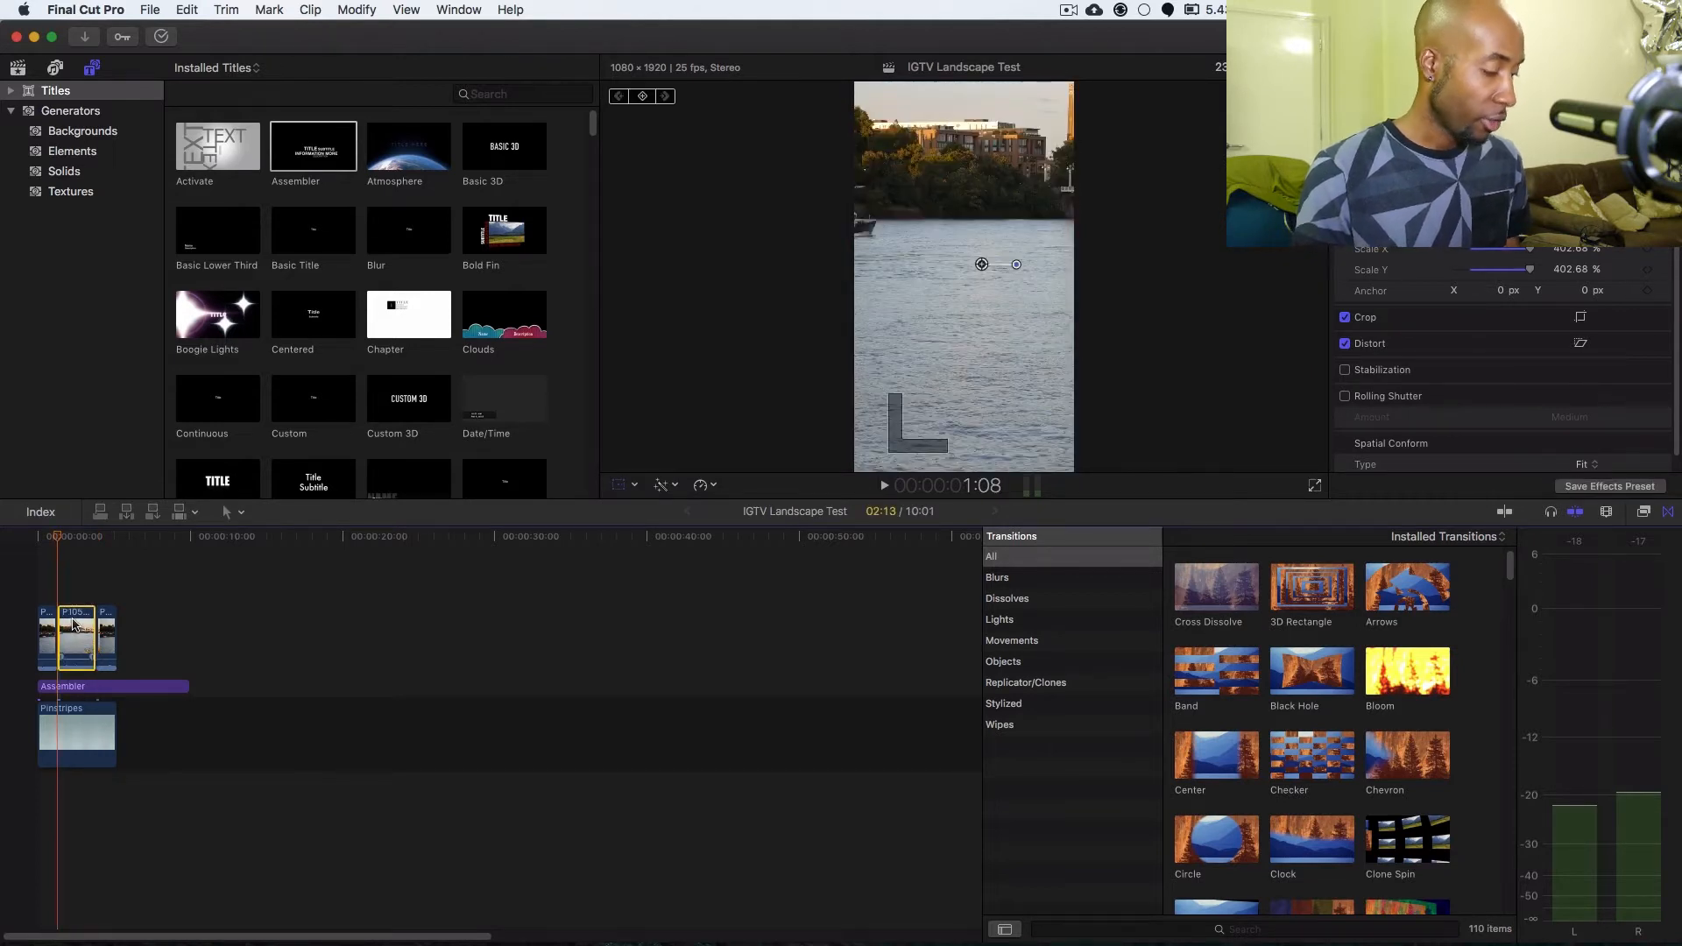
pyautogui.press('super+t')
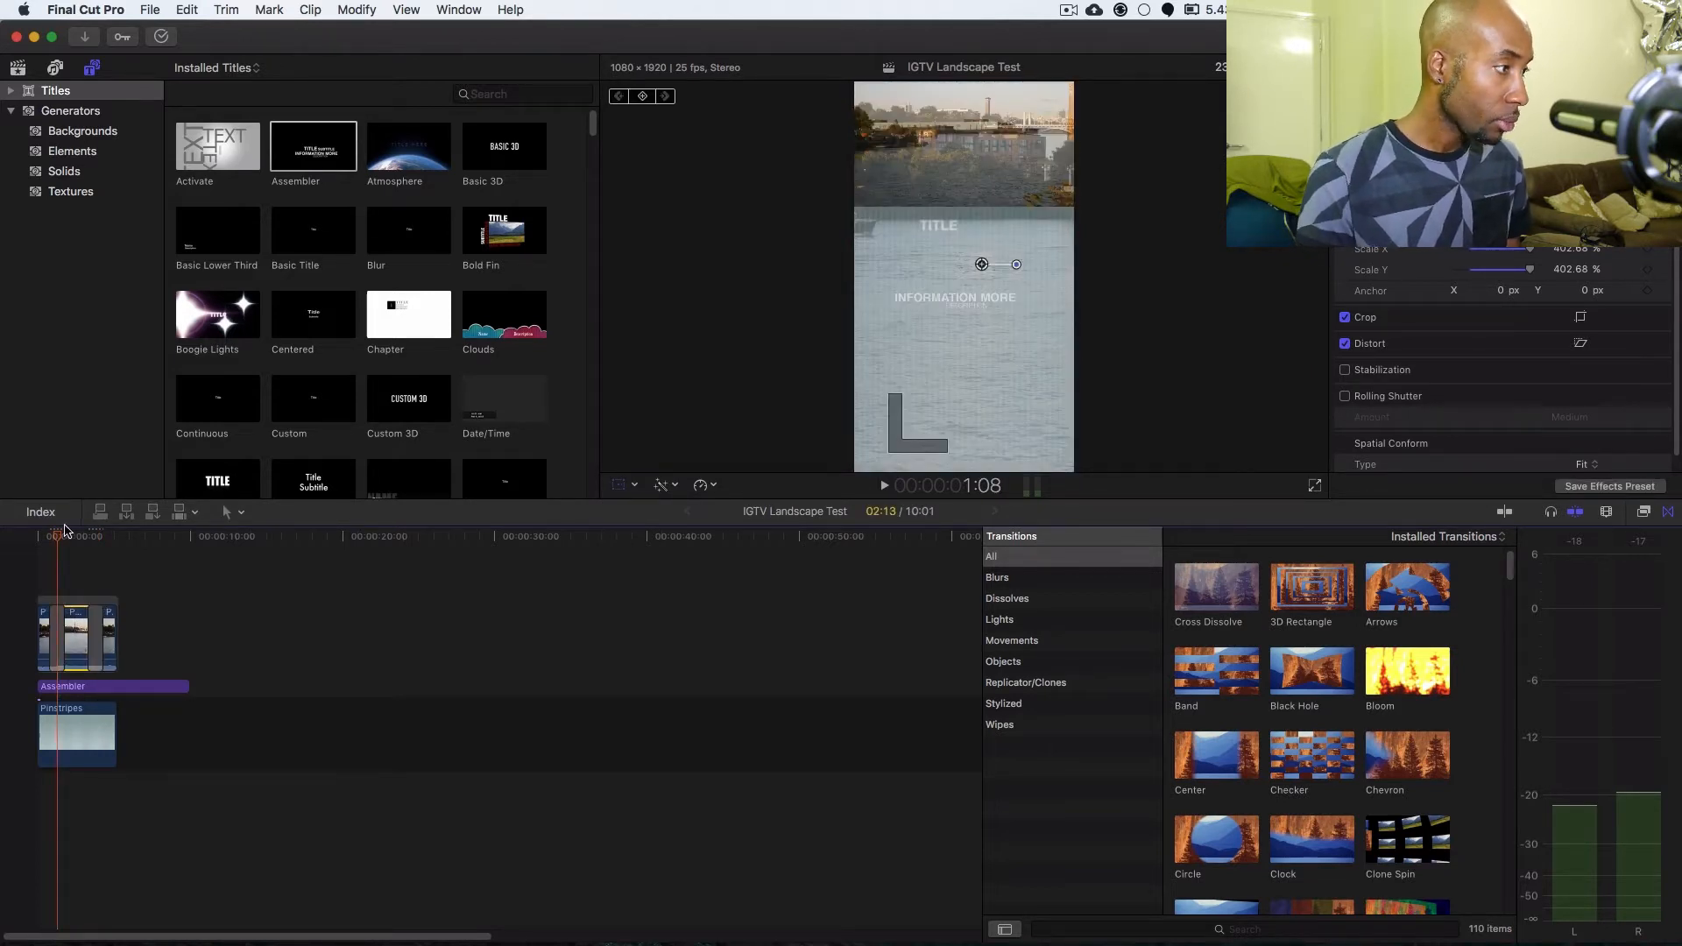
# Play the sequence from the start and review the transitions around the middle river segment.
pyautogui.press('Home')
pyautogui.press('space')
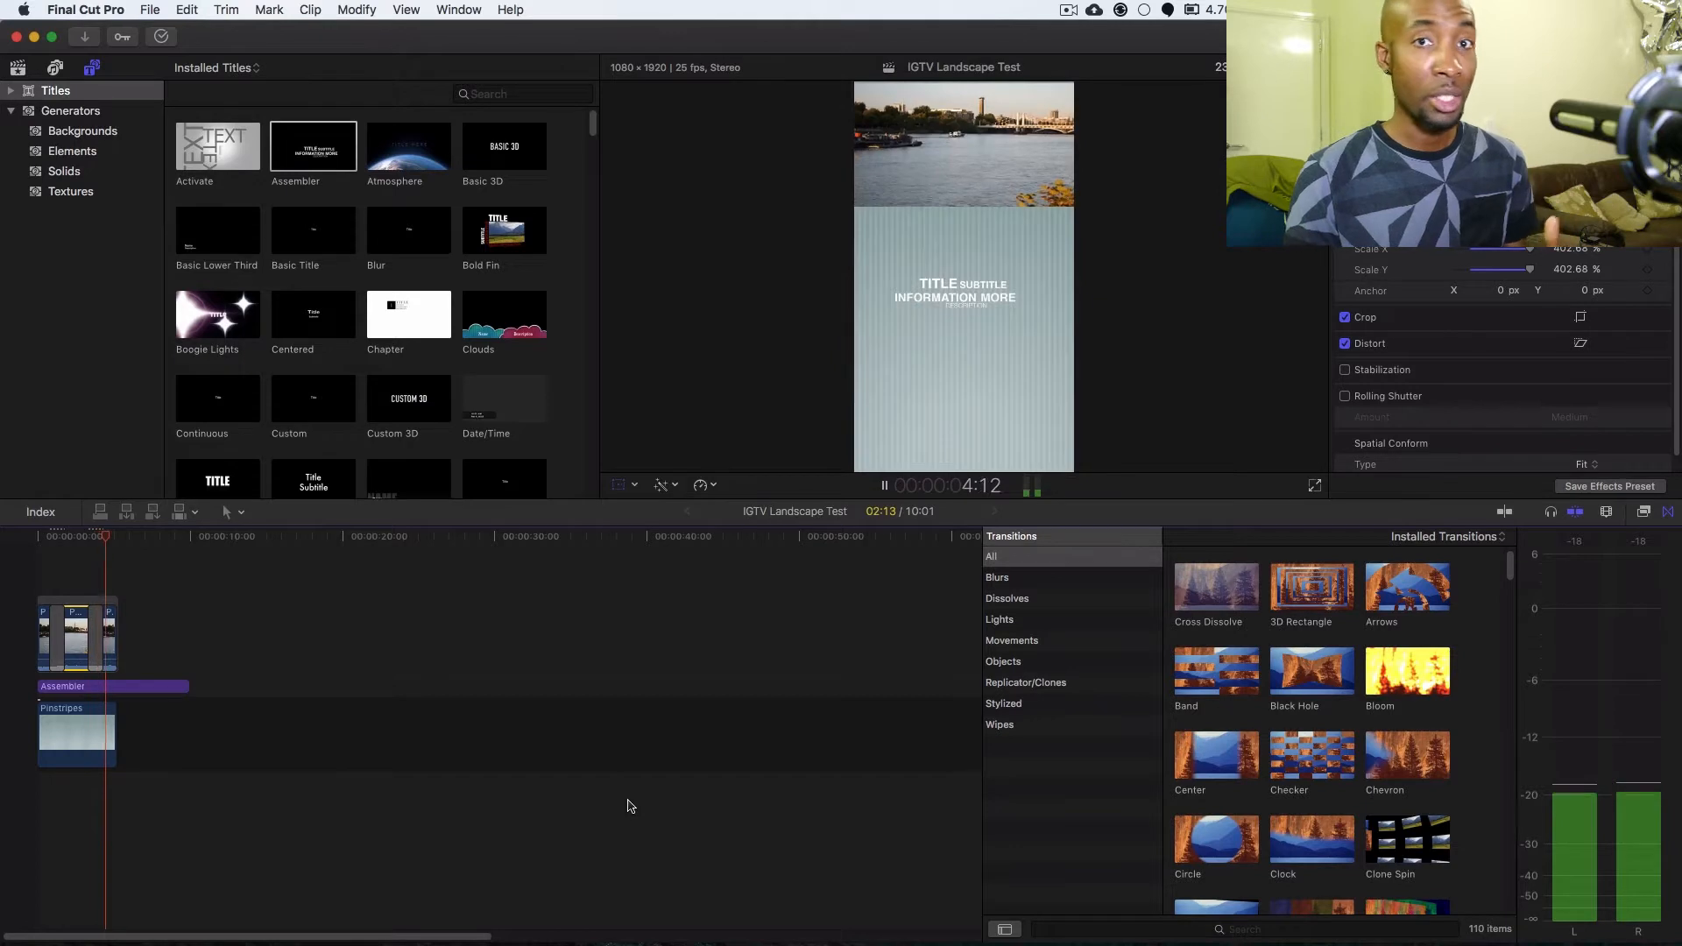
pyautogui.press('space')
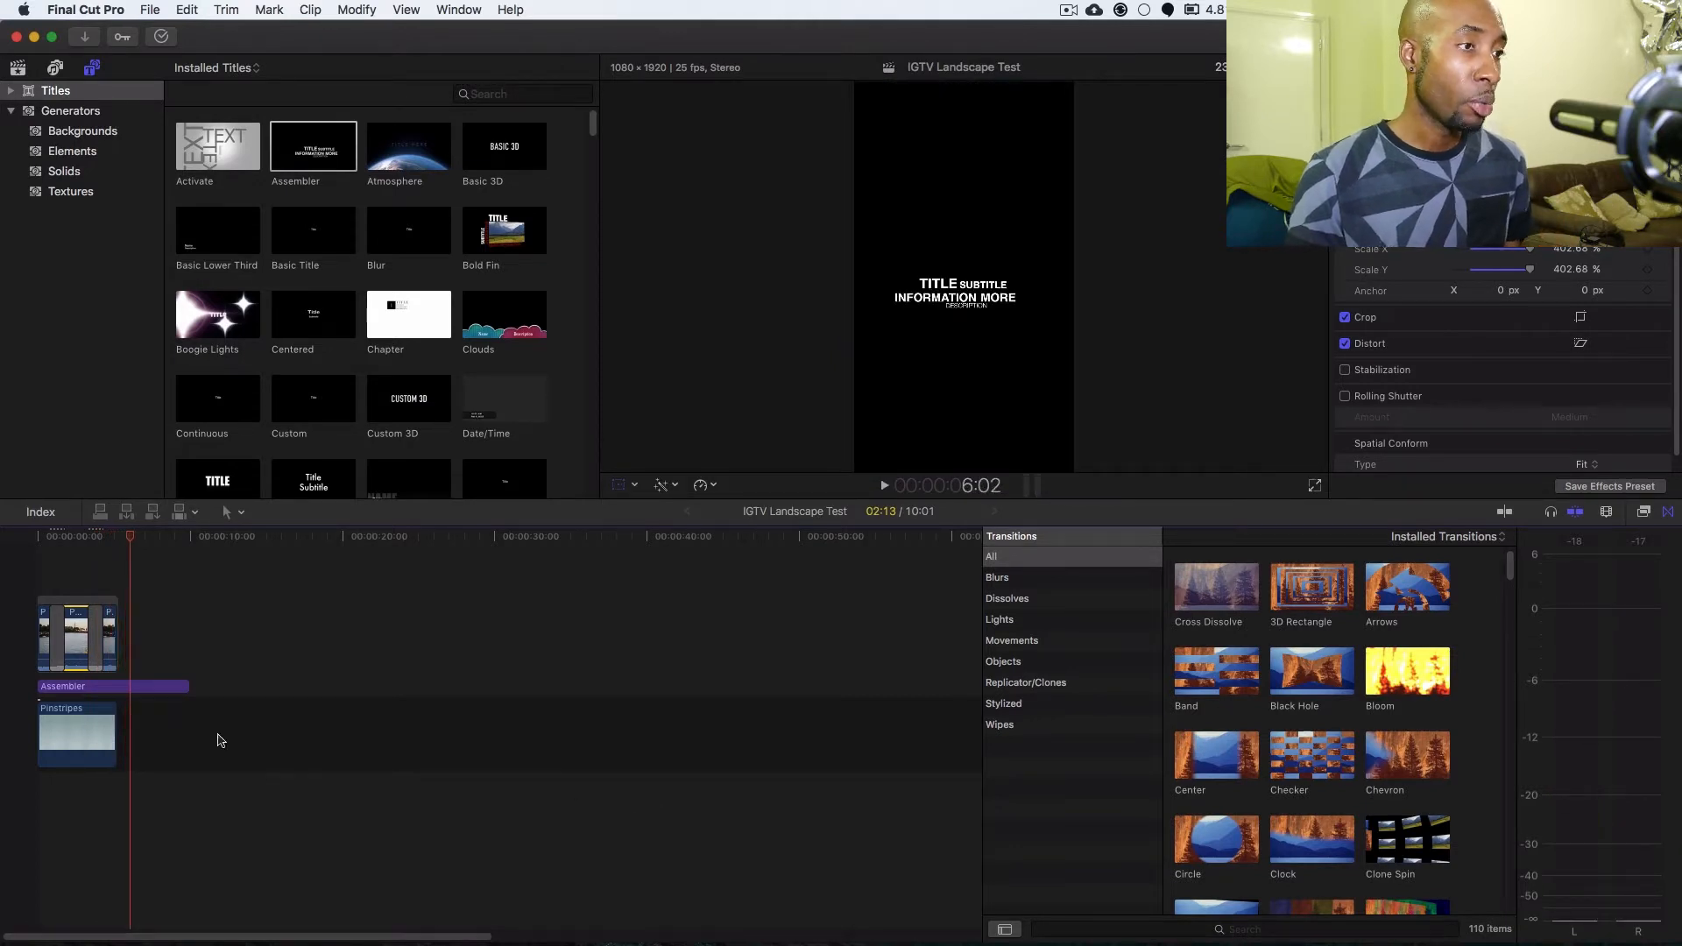
pyautogui.moveTo(130, 536); pyautogui.dragTo(97, 536)
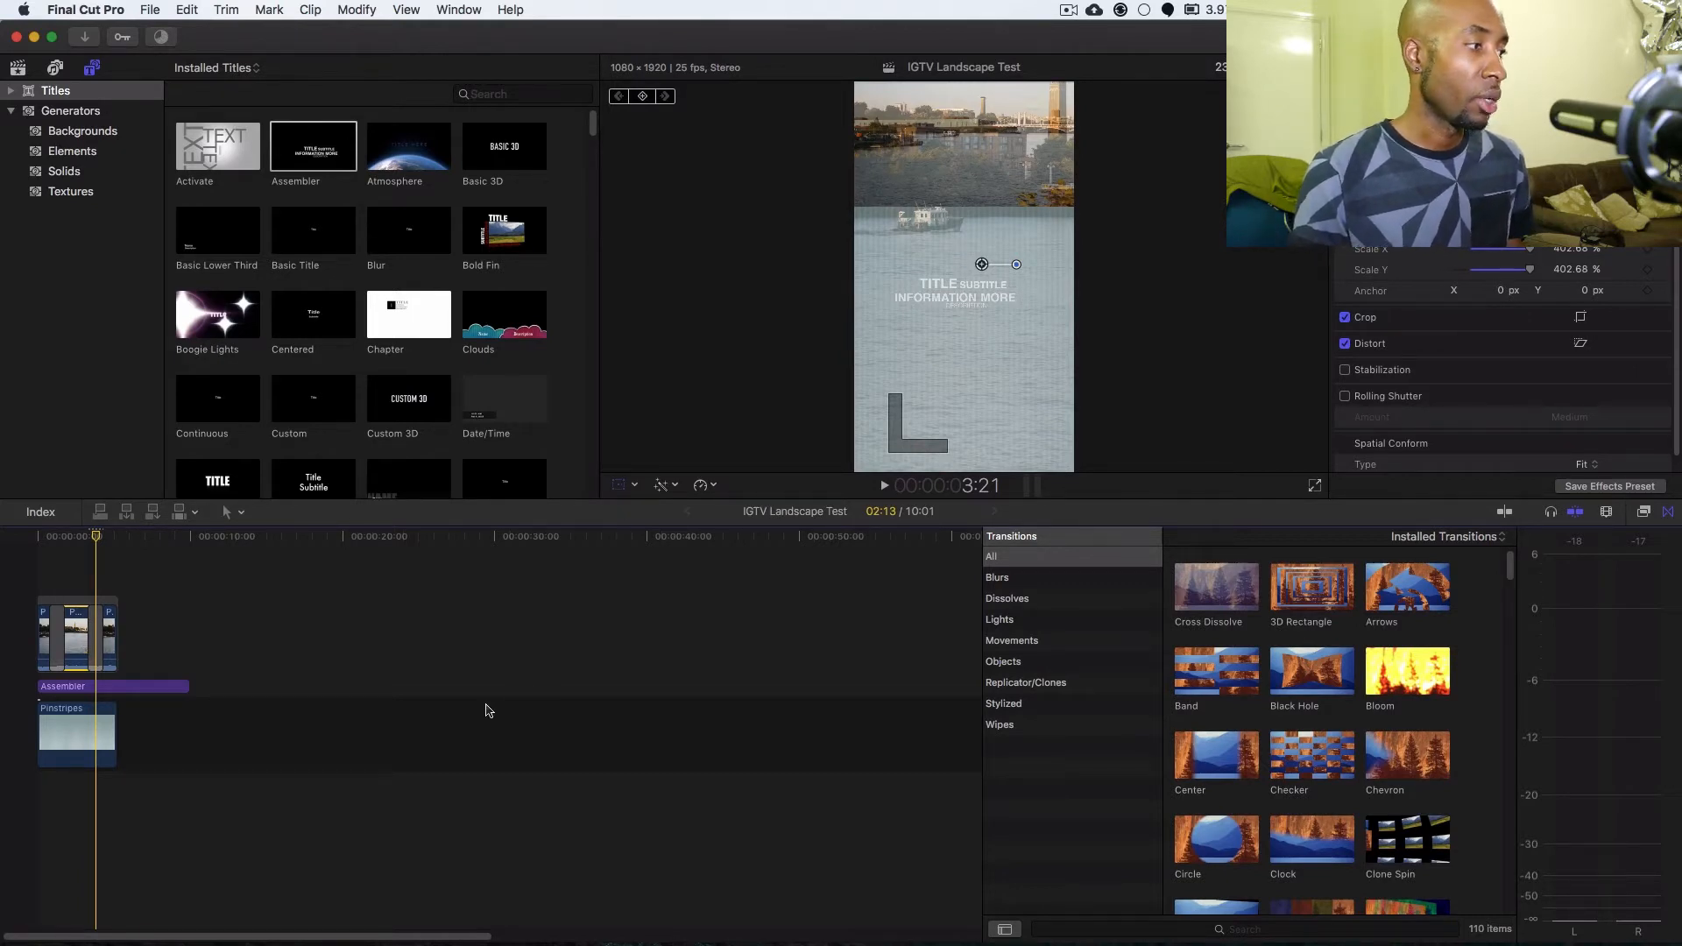
# Rotate the middle river segment 90° clockwise and rescale it to about 224% so it fills the vertical frame.
pyautogui.moveTo(95, 537); pyautogui.dragTo(65, 538)
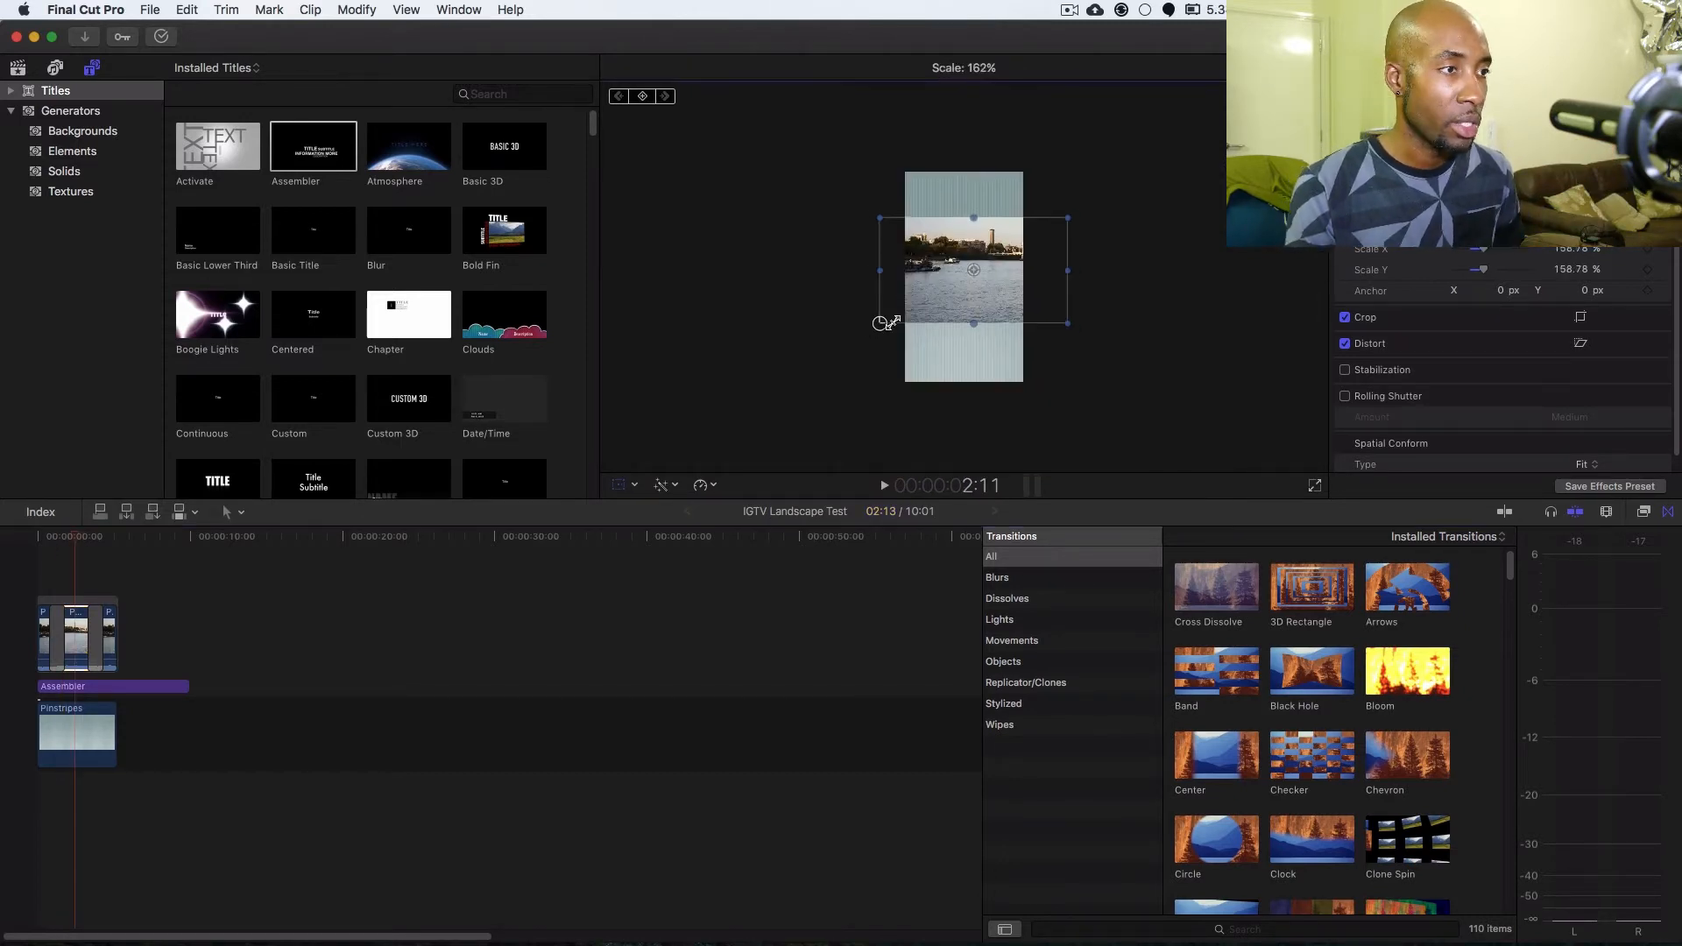
pyautogui.moveTo(879, 324); pyautogui.dragTo(880, 323)
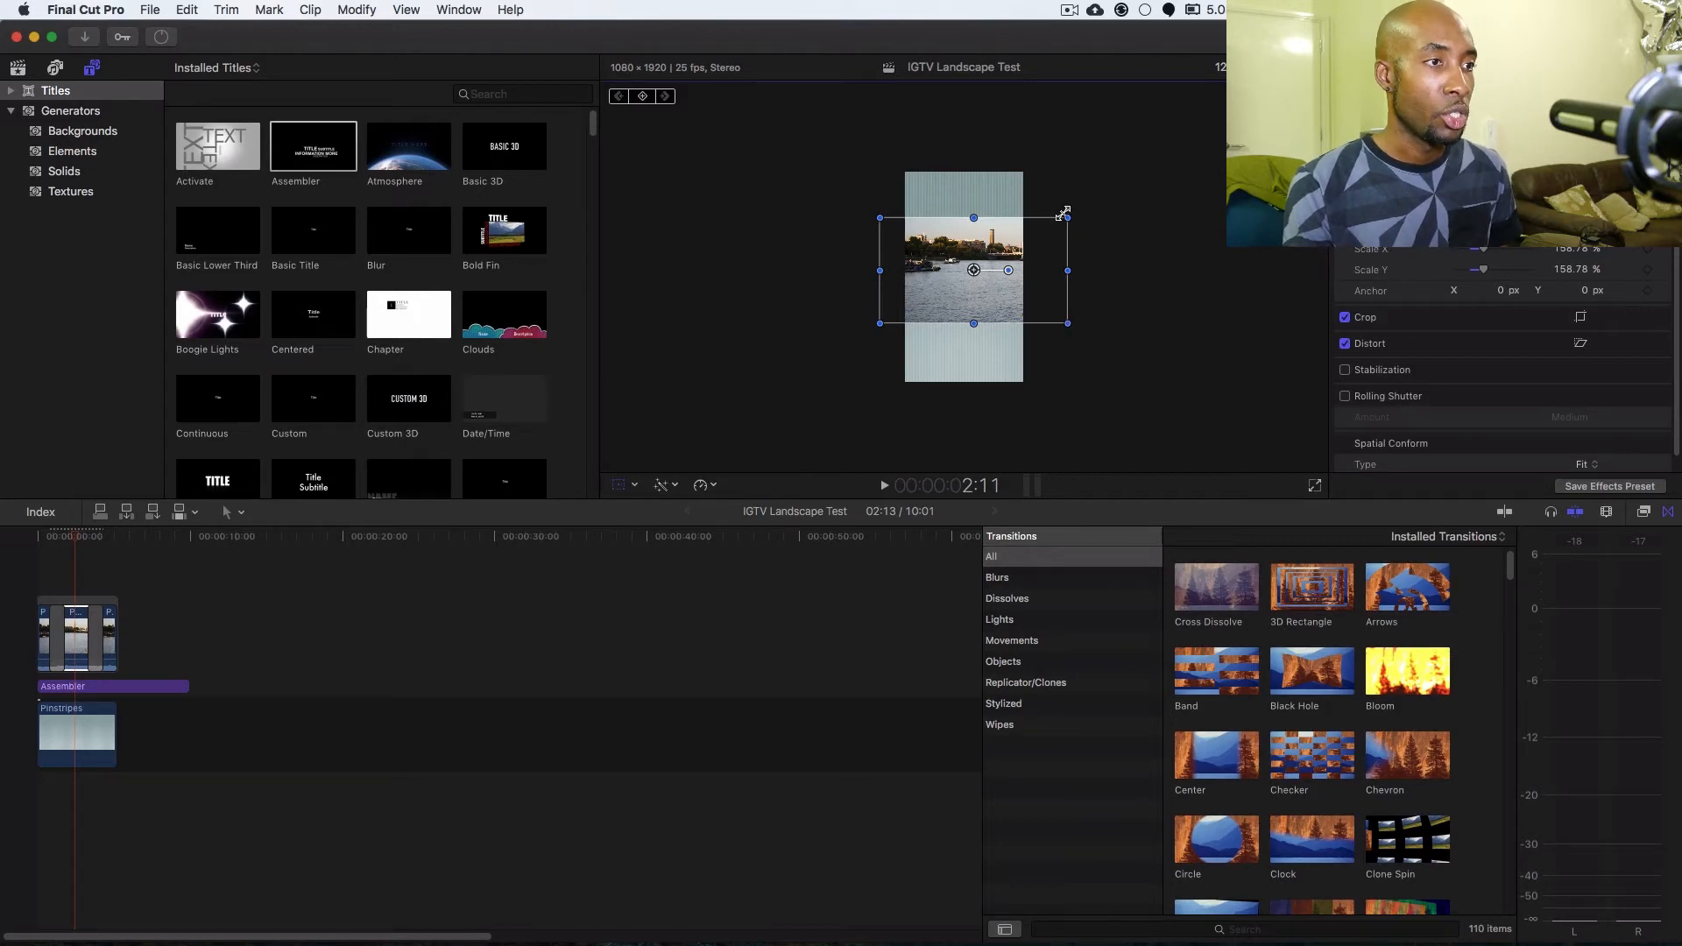
pyautogui.moveTo(1009, 269); pyautogui.dragTo(973, 316)
pyautogui.moveTo(920, 364); pyautogui.dragTo(903, 396)
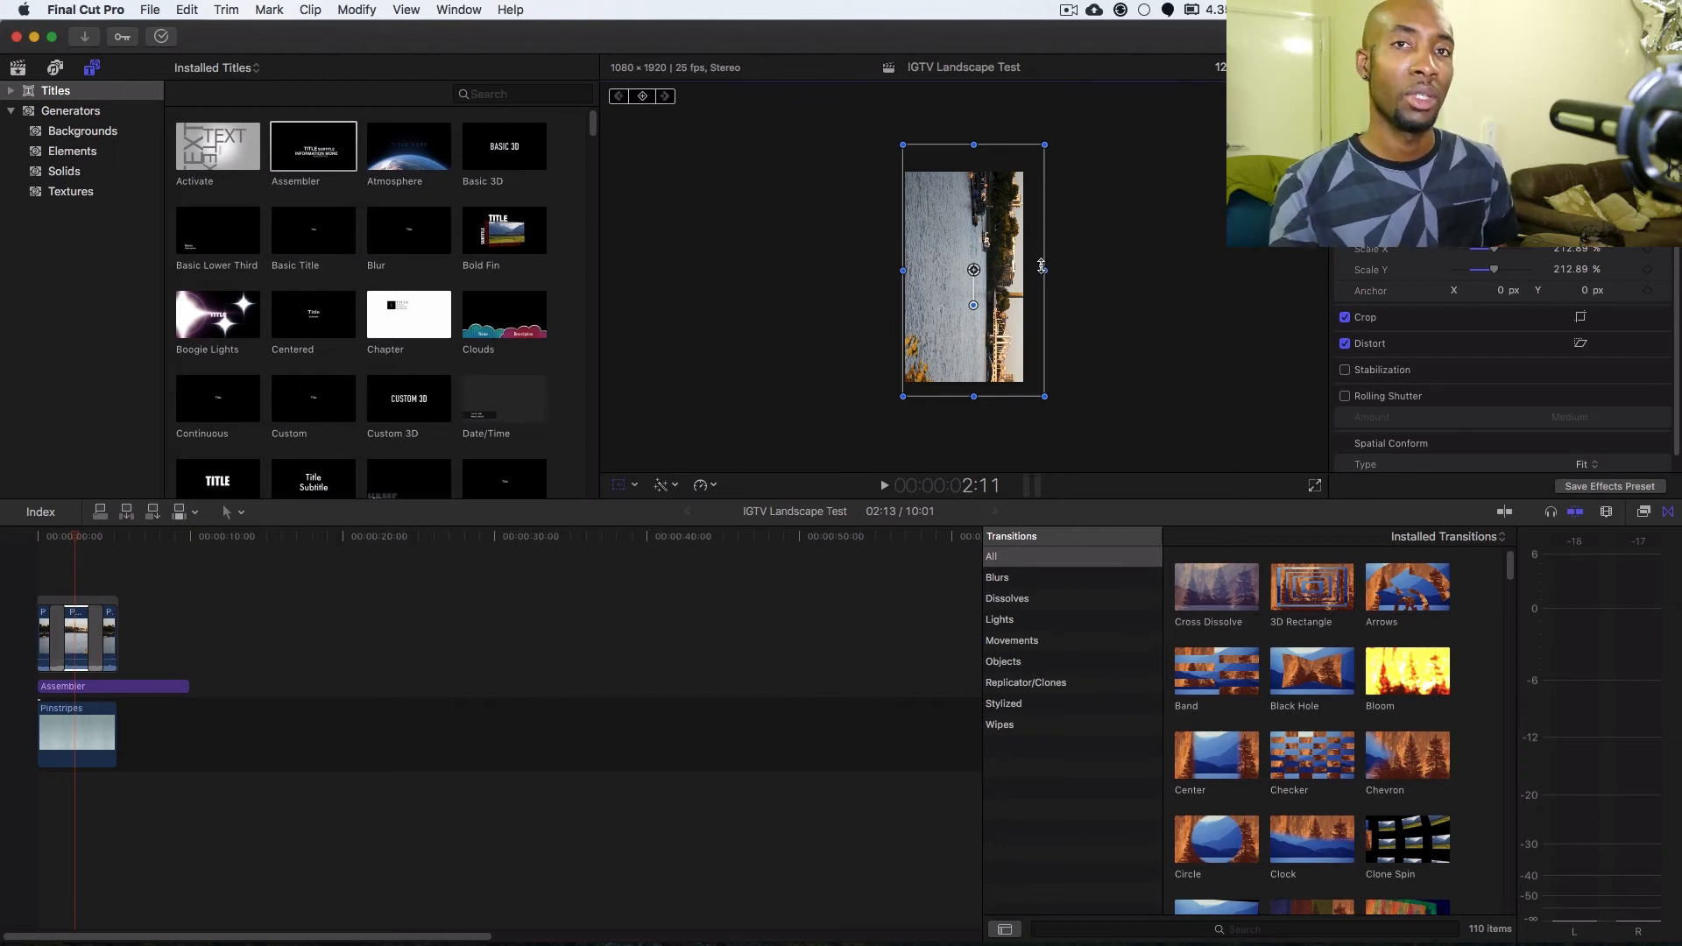
pyautogui.moveTo(1041, 268); pyautogui.dragTo(1045, 268)
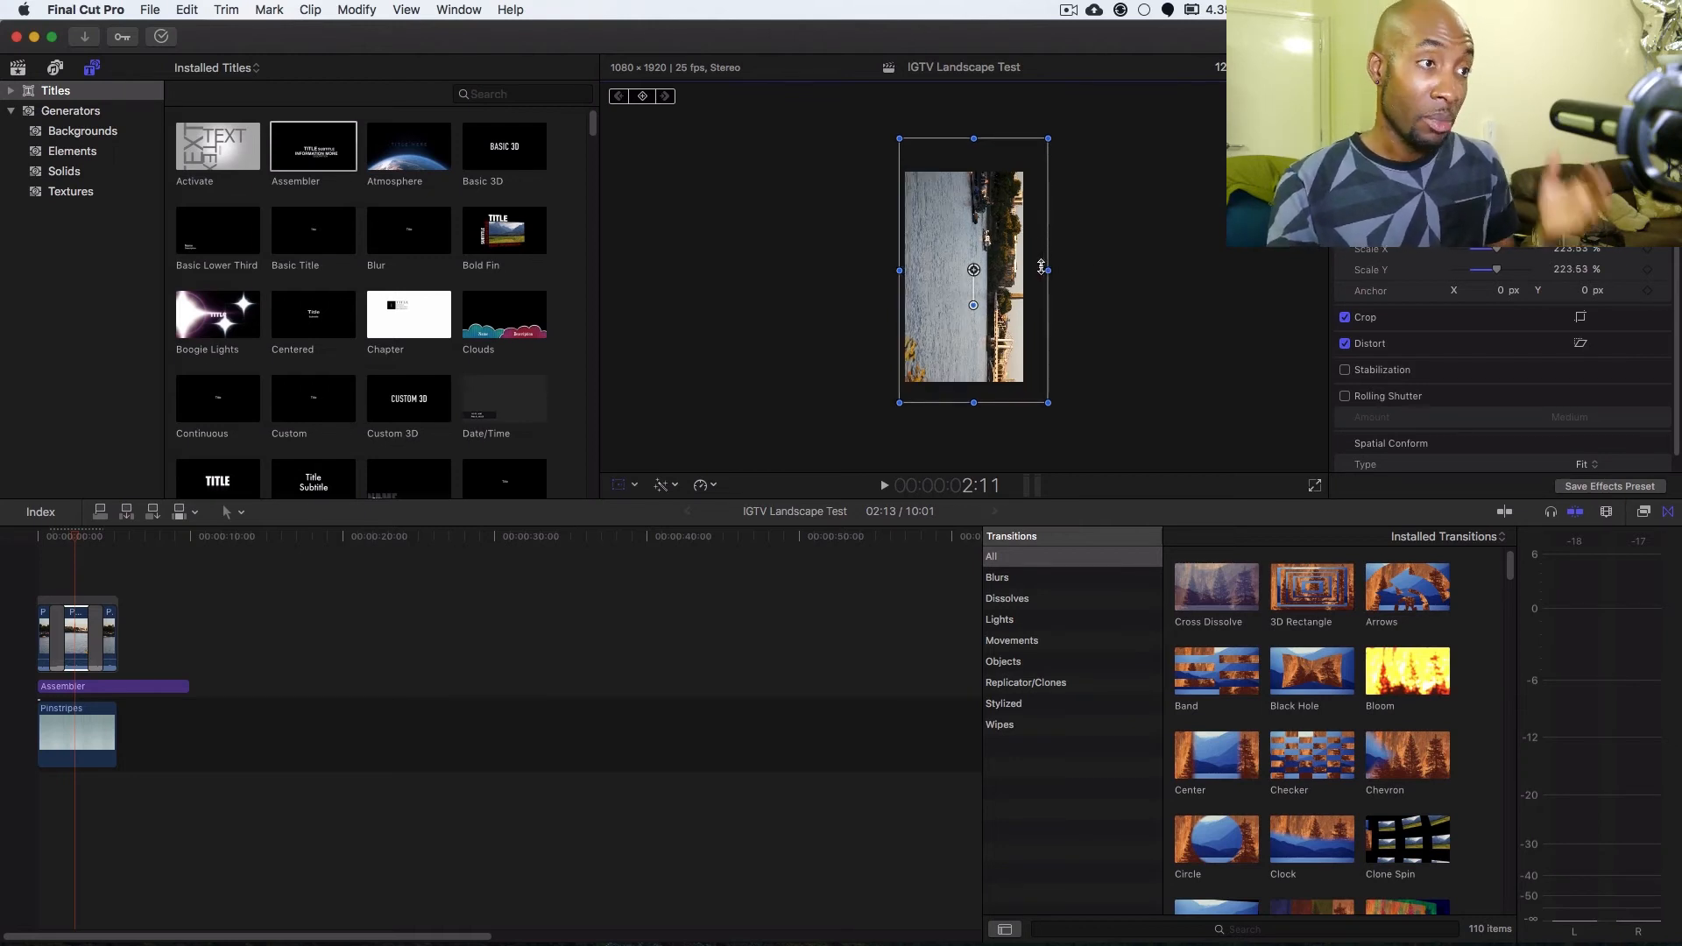